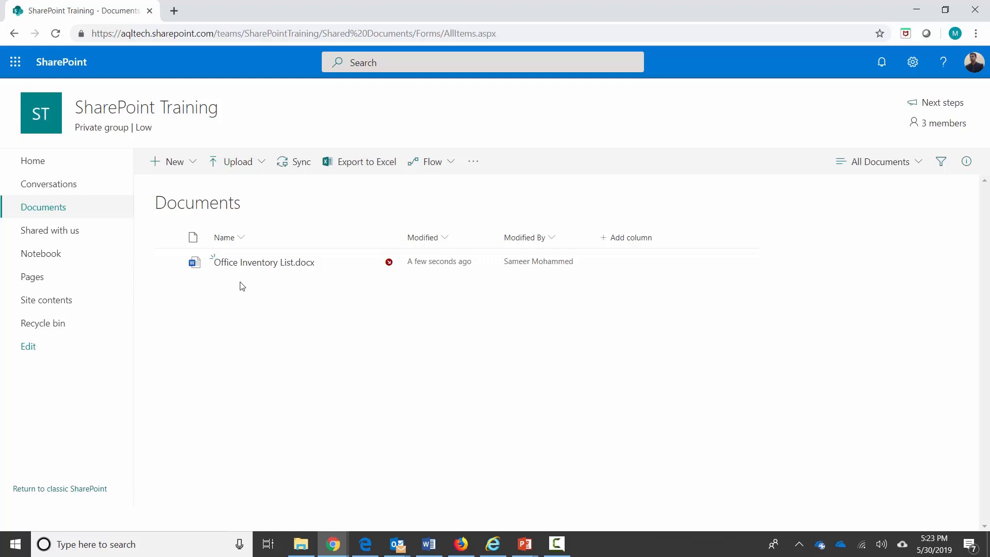
Check in Office Inventory List.docx with the comment "Update my list of items, please make sure you don't forget inventory in storage room."
mouse_move(393, 252)
mouse_move(241, 269)
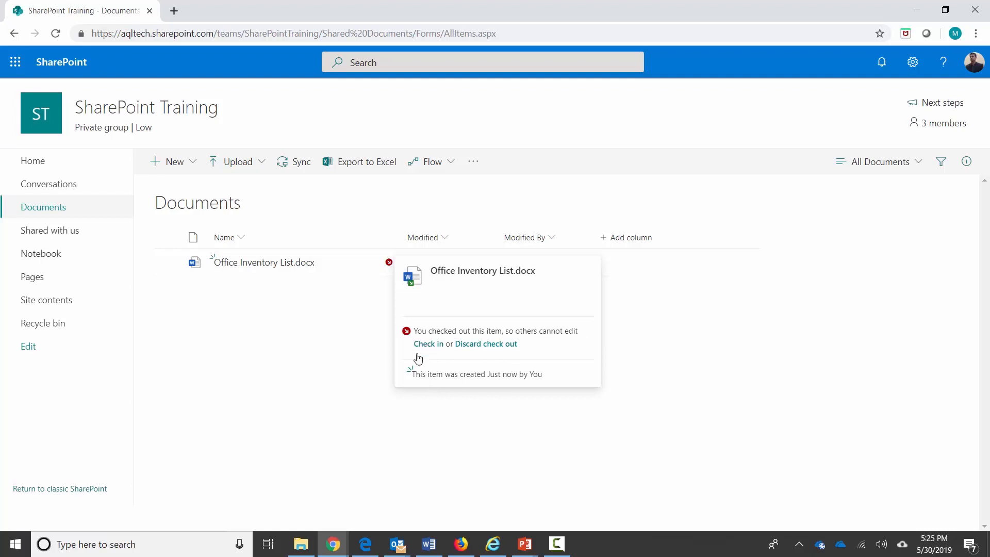
left_click(168, 262)
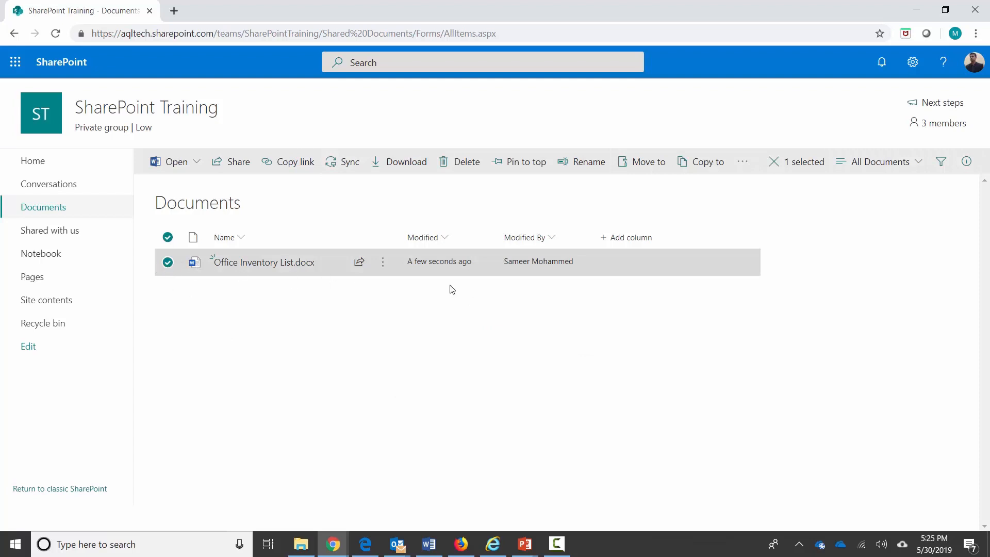
left_click(749, 168)
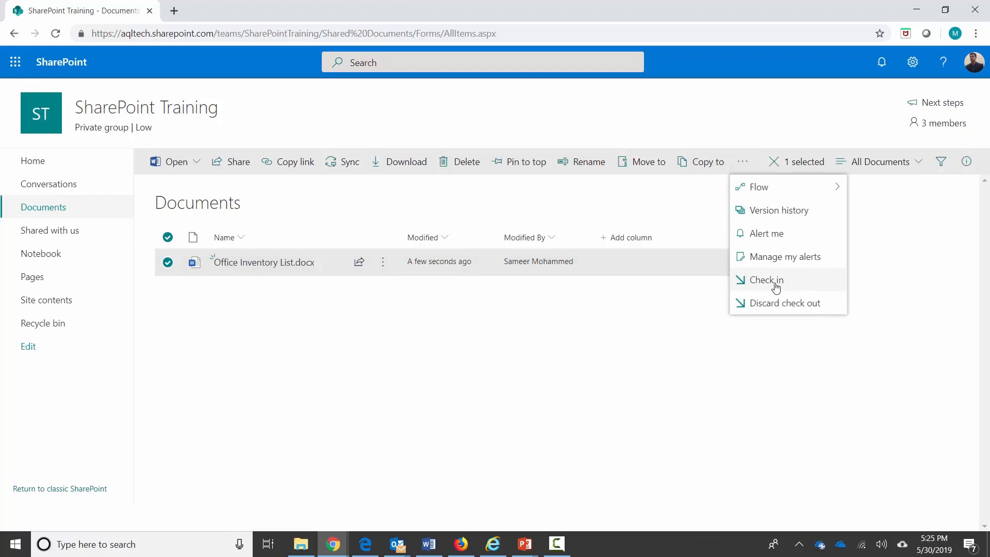
left_click(382, 264)
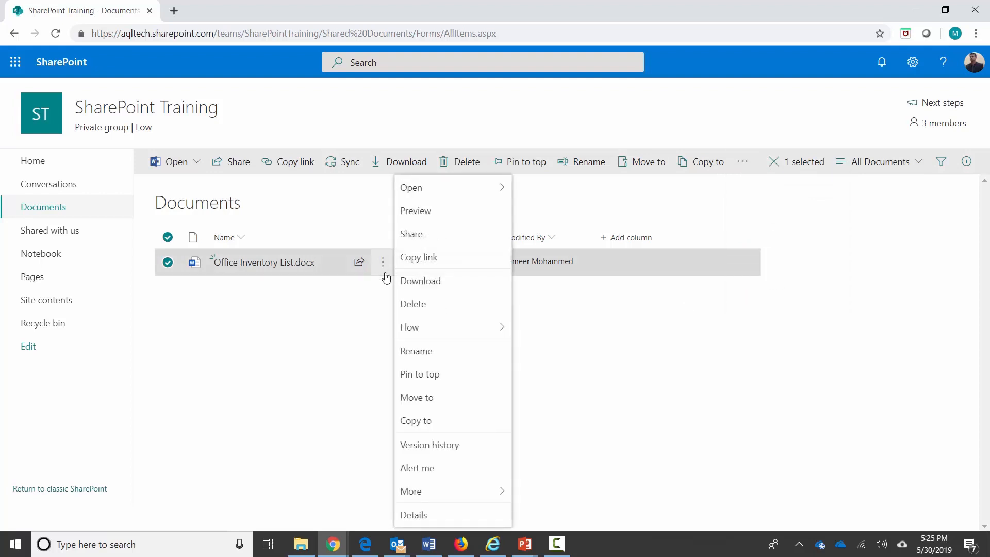
mouse_move(444, 500)
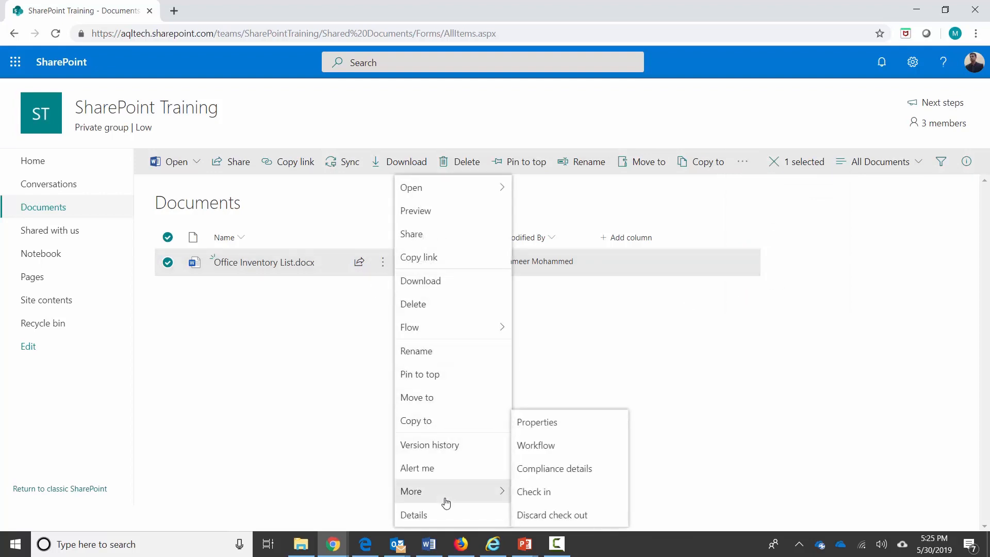
left_click(542, 497)
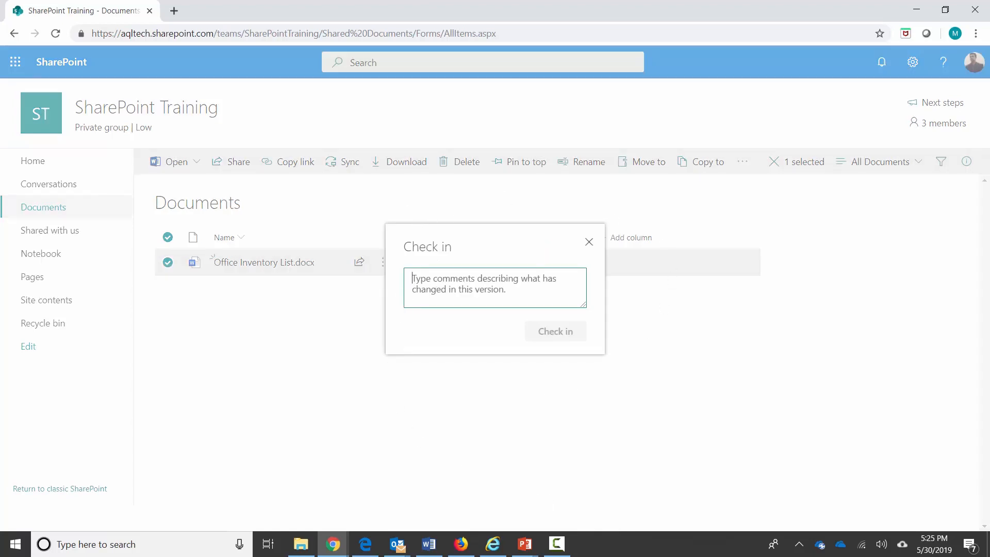
key("alt+Tab")
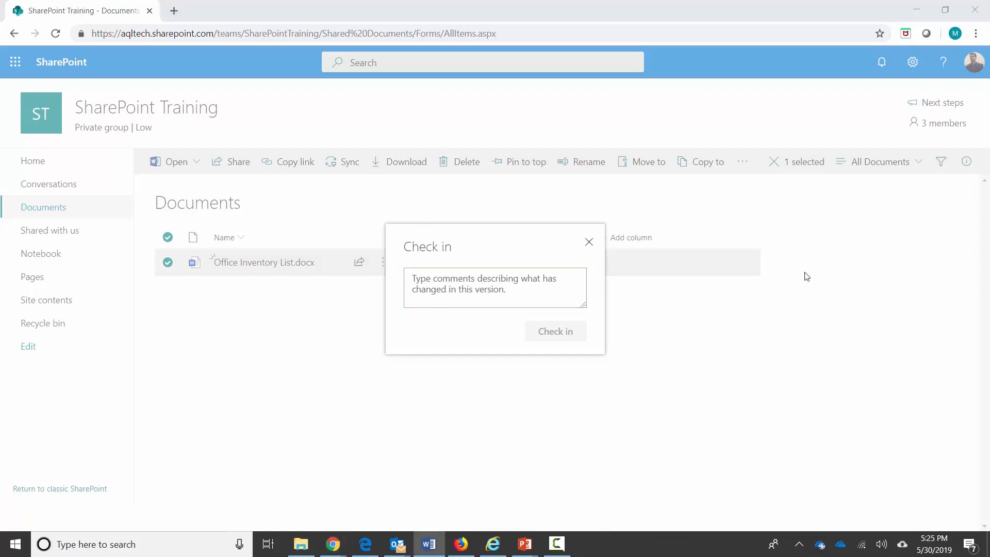
left_click(463, 291)
type("Update my list of items, please make sure you don't forget inventory in storage room.")
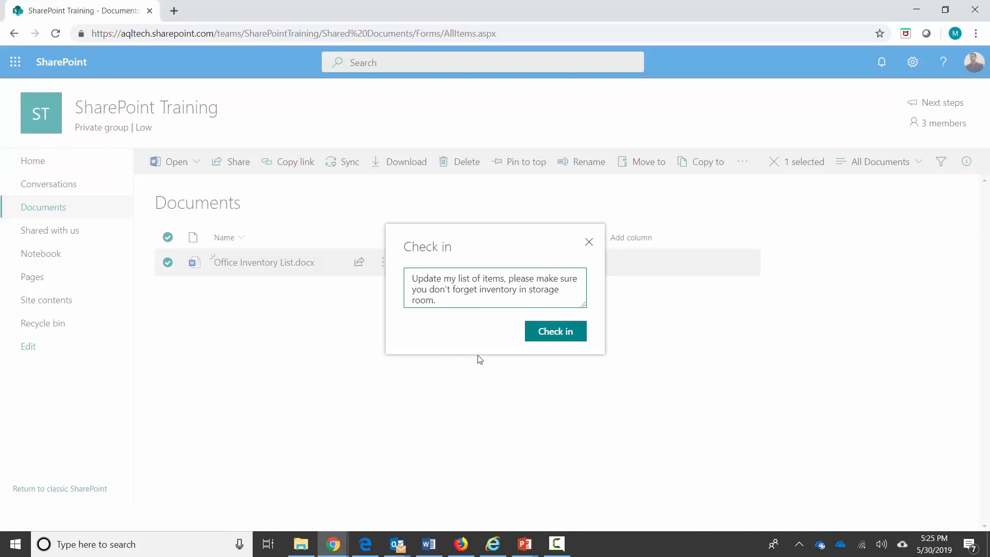
left_click(567, 334)
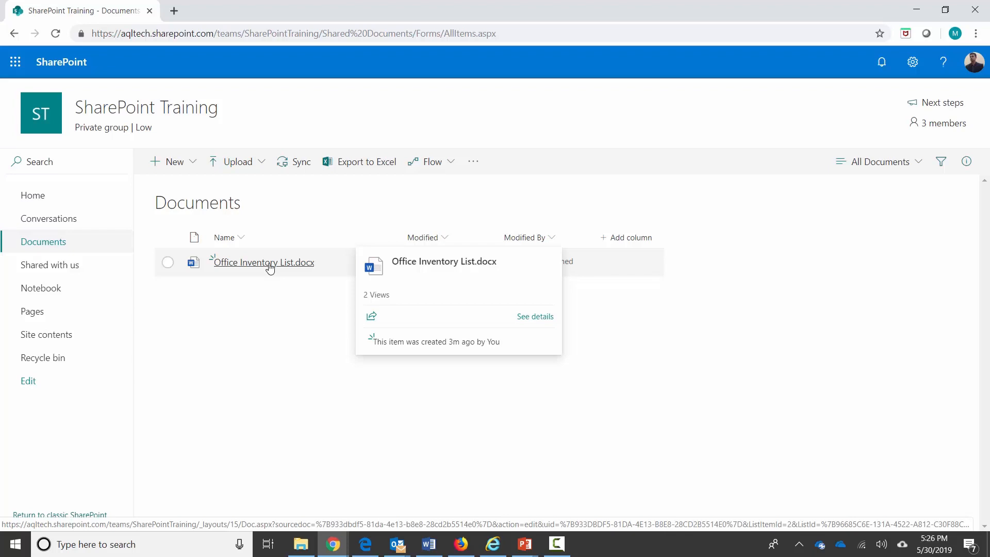
Open Office Inventory List.docx from the library and try to switch it from read-only mode to editing
left_click(269, 264)
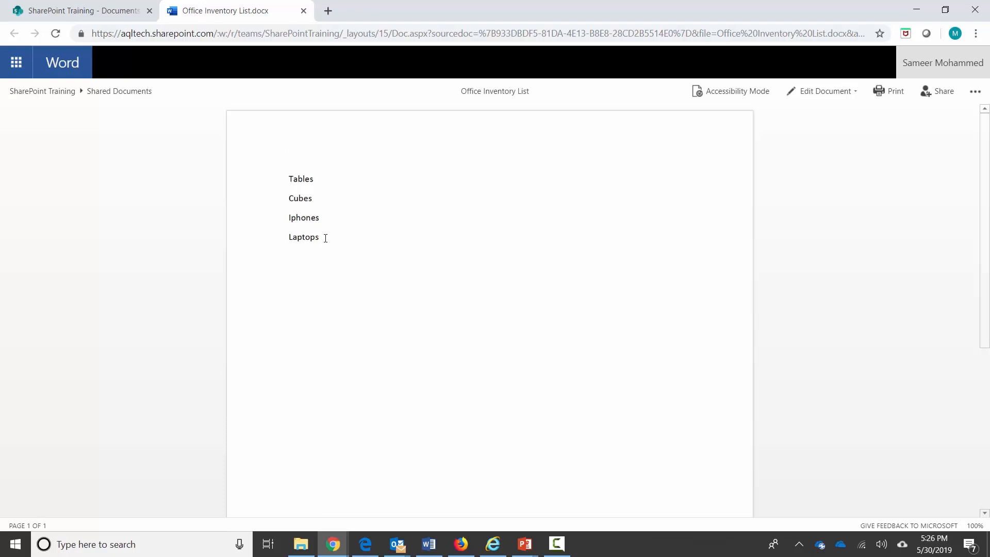
double_click(304, 252)
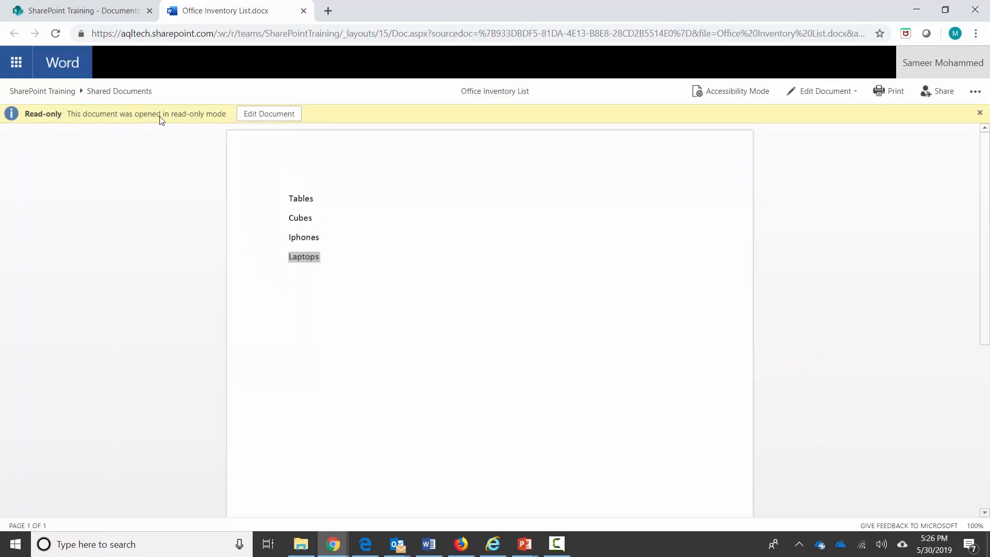
left_click(269, 114)
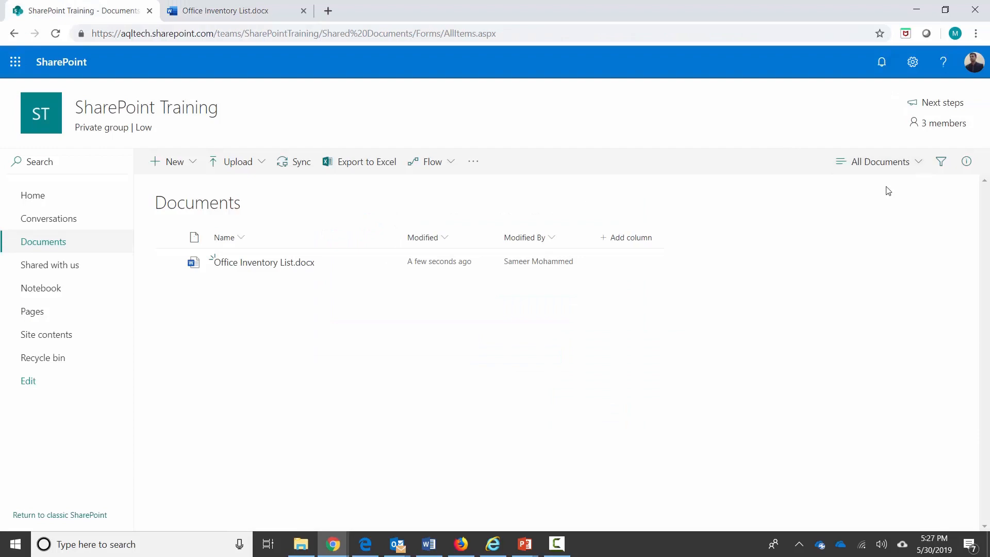
Open the Documents library's versioning settings and review the content approval, version history and draft security options
left_click(905, 164)
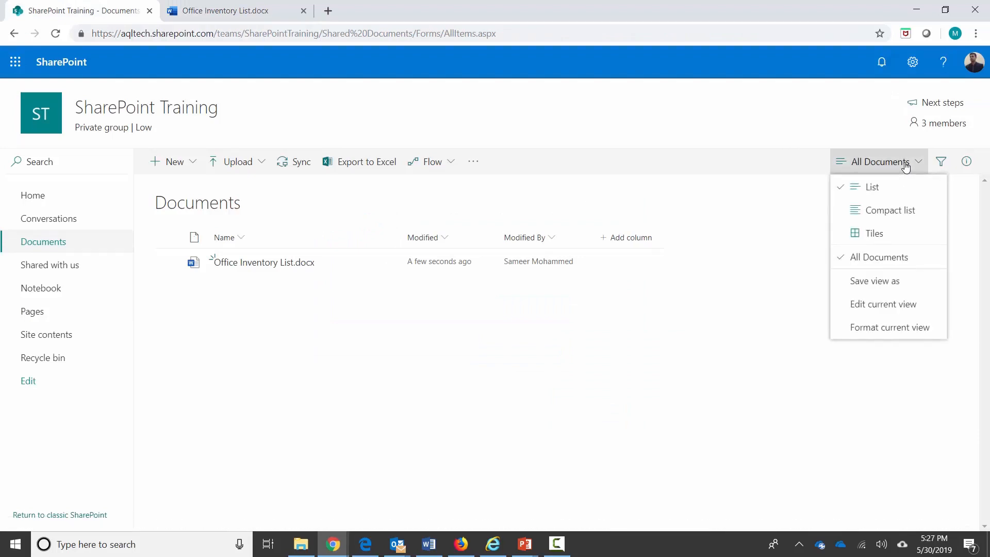
left_click(913, 61)
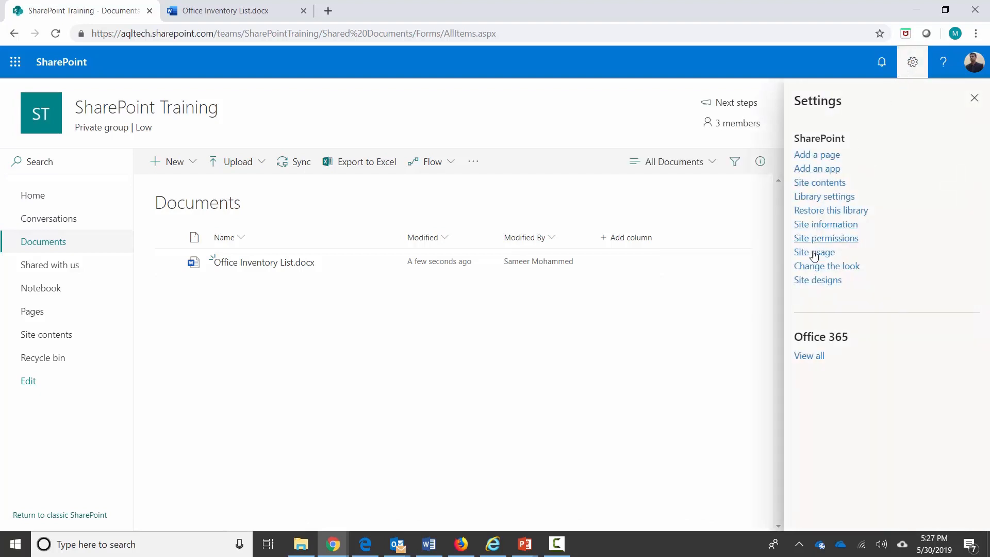
left_click(827, 198)
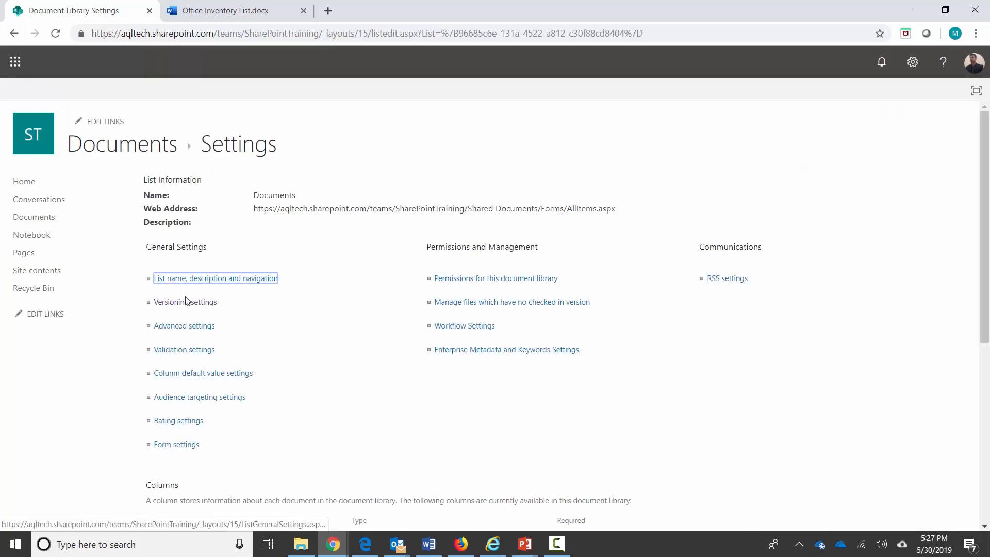
left_click(178, 305)
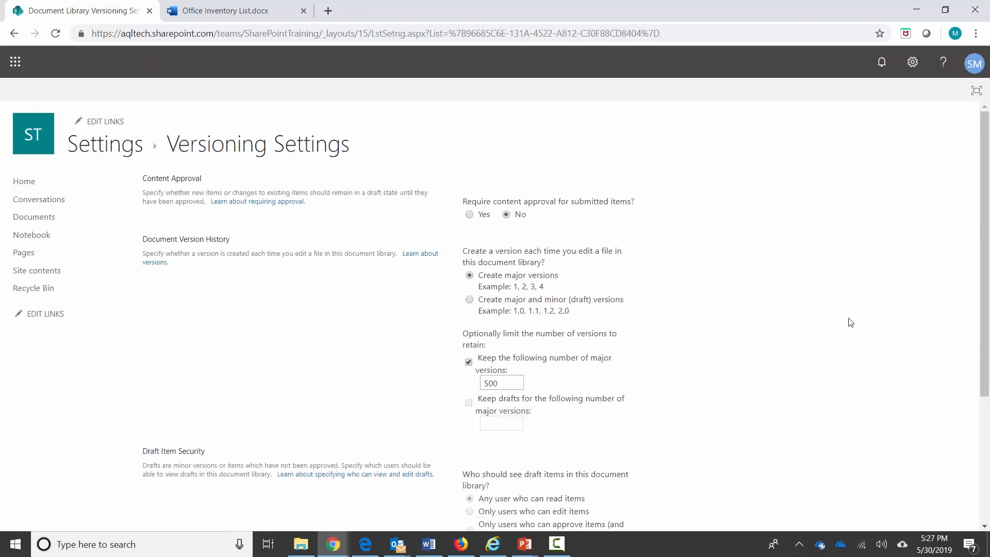
scroll(848, 320, "down", 3)
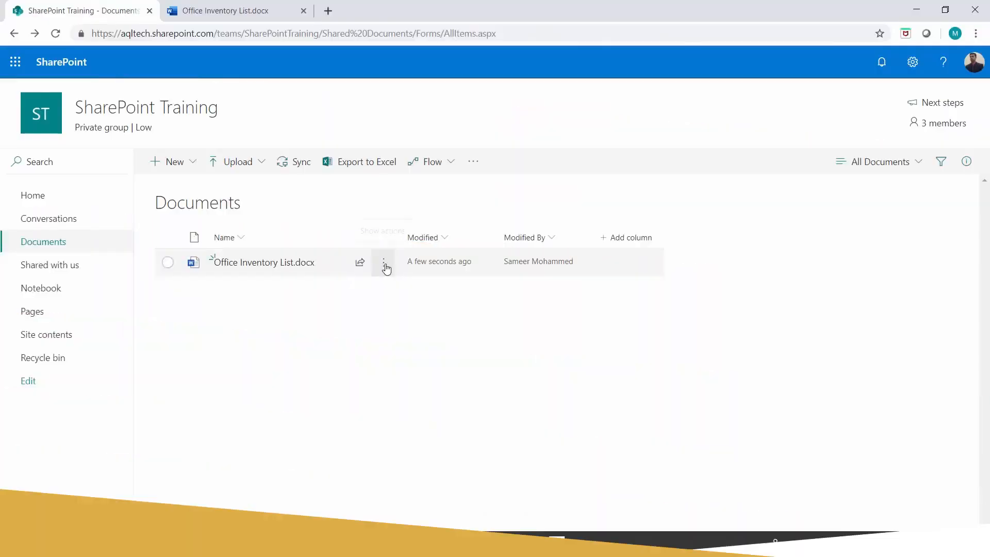
Check out Office Inventory List.docx from the Documents library
left_click(383, 262)
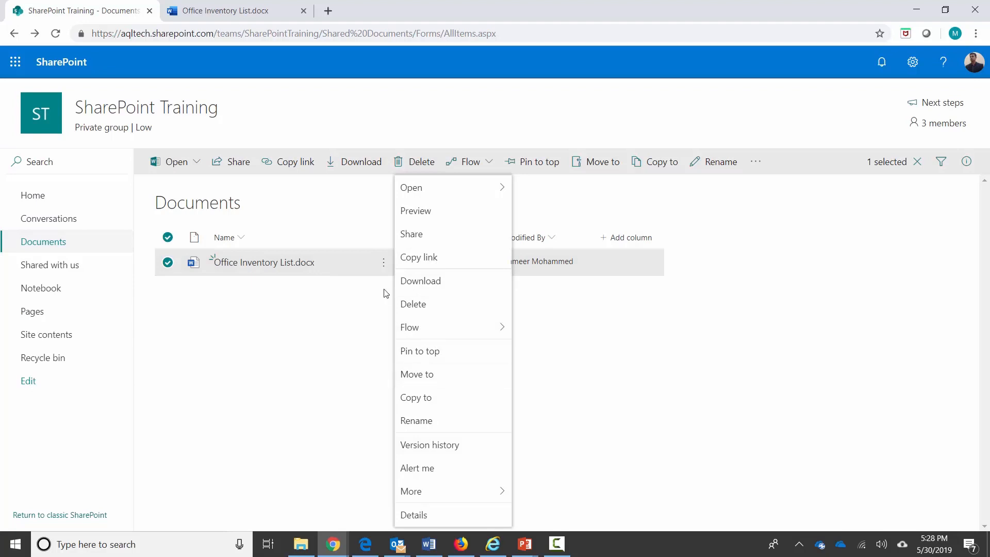
left_click(756, 161)
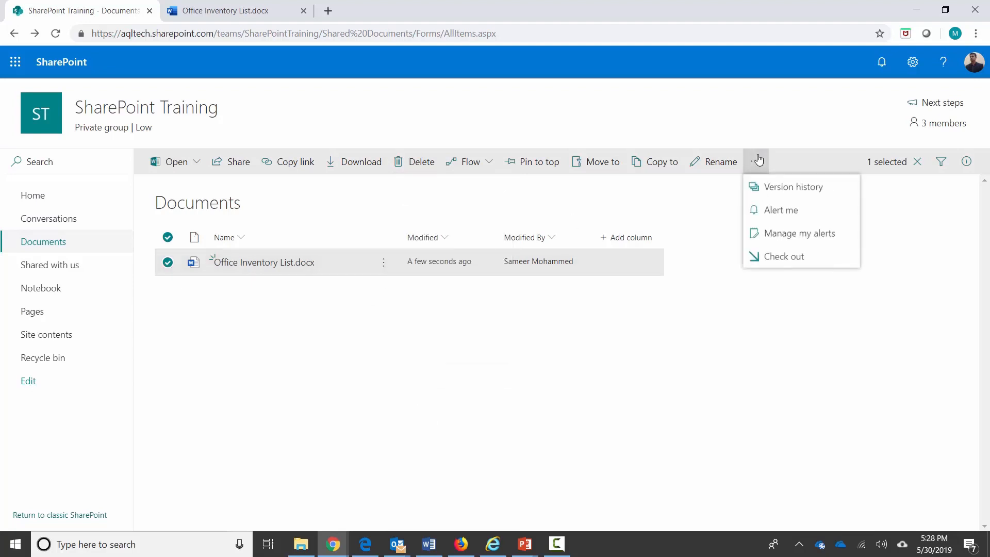
left_click(816, 261)
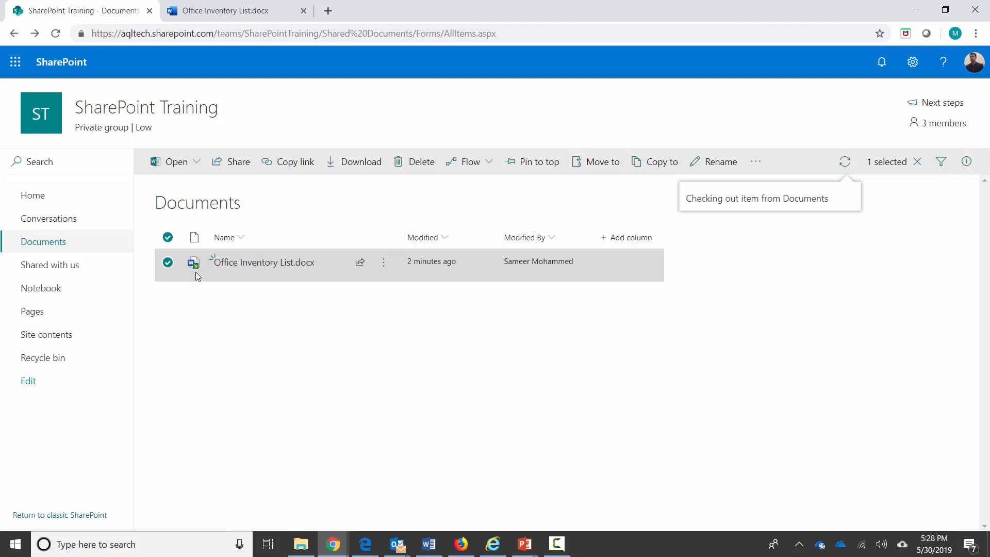
Open the checked-out Office Inventory List.docx and add "Ipad" on a new line below Laptops
mouse_move(196, 268)
left_click(242, 263)
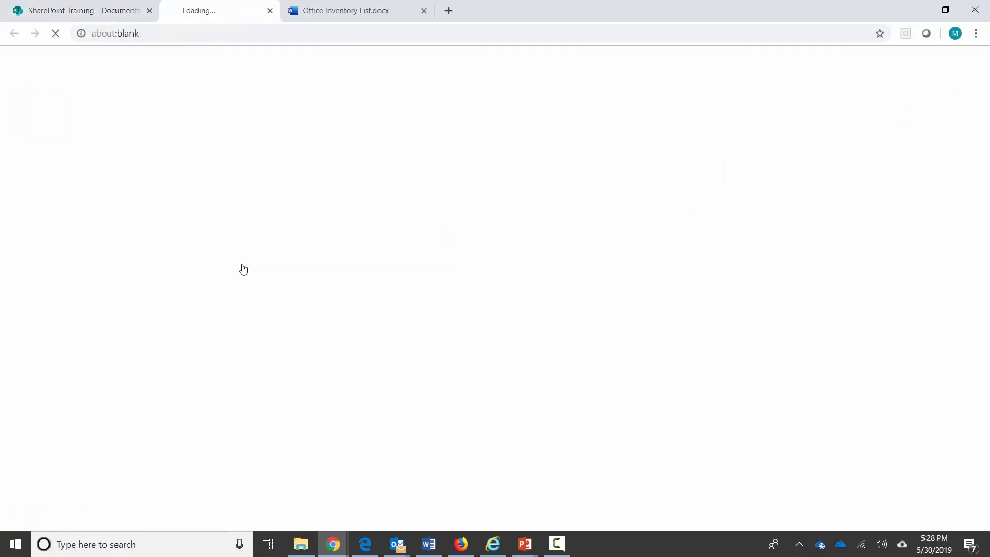
left_click(335, 271)
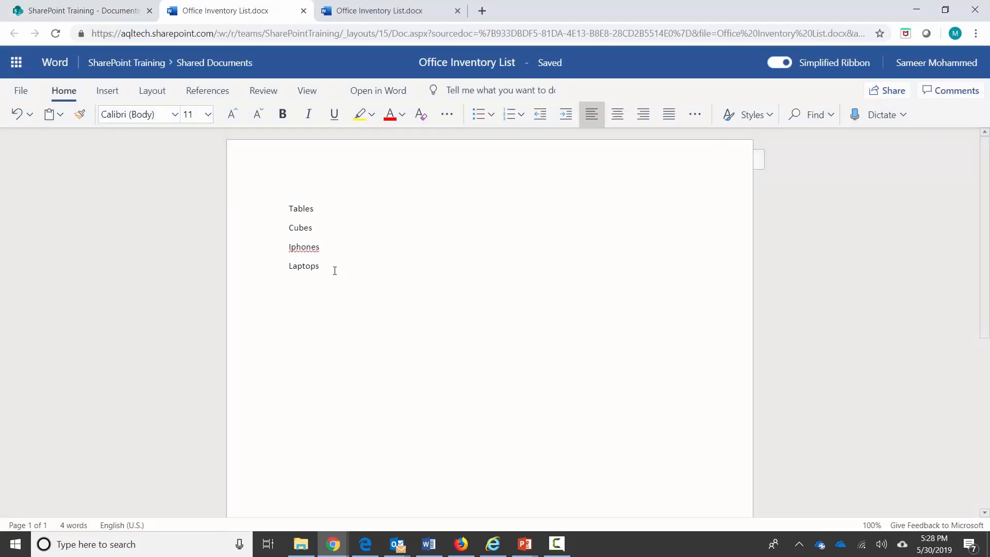
key("Return")
type("Ipad")
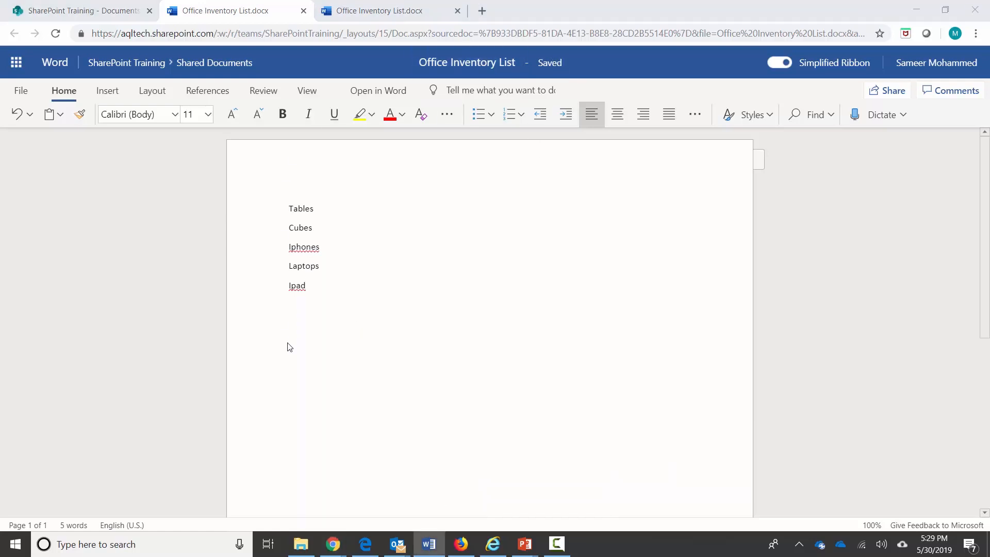
Return to the Documents library and check in Office Inventory List.docx with the comment "updated it with Ipads also."
left_click(125, 67)
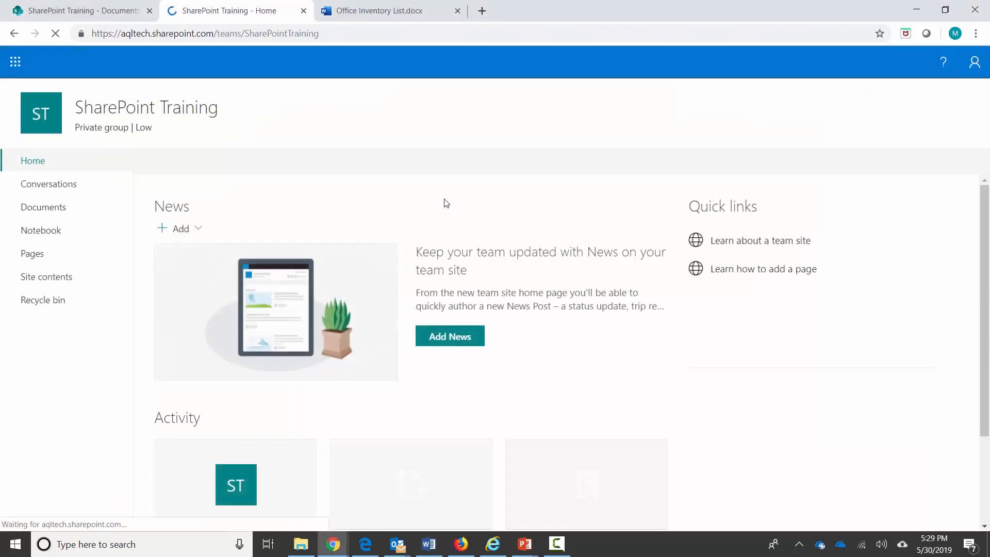
left_click(36, 240)
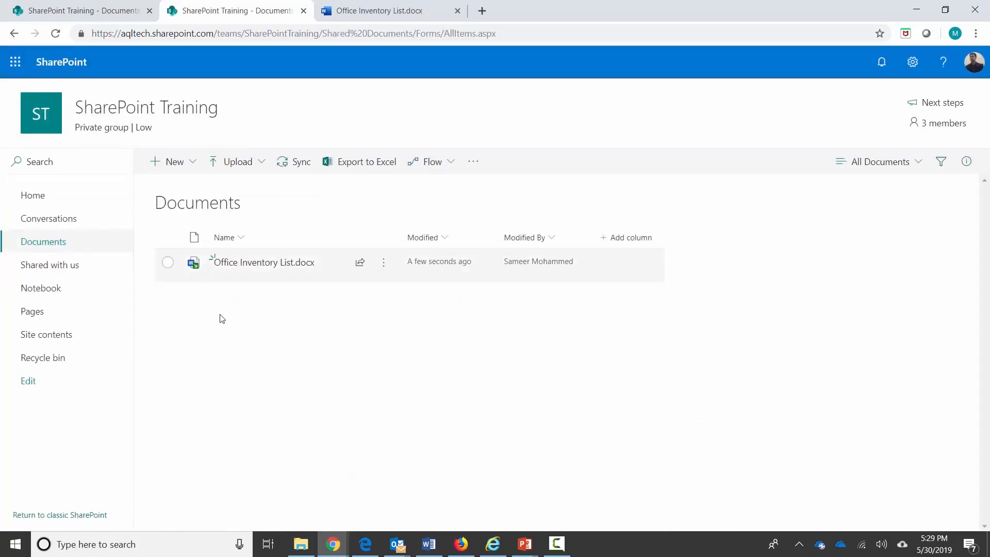
left_click(384, 264)
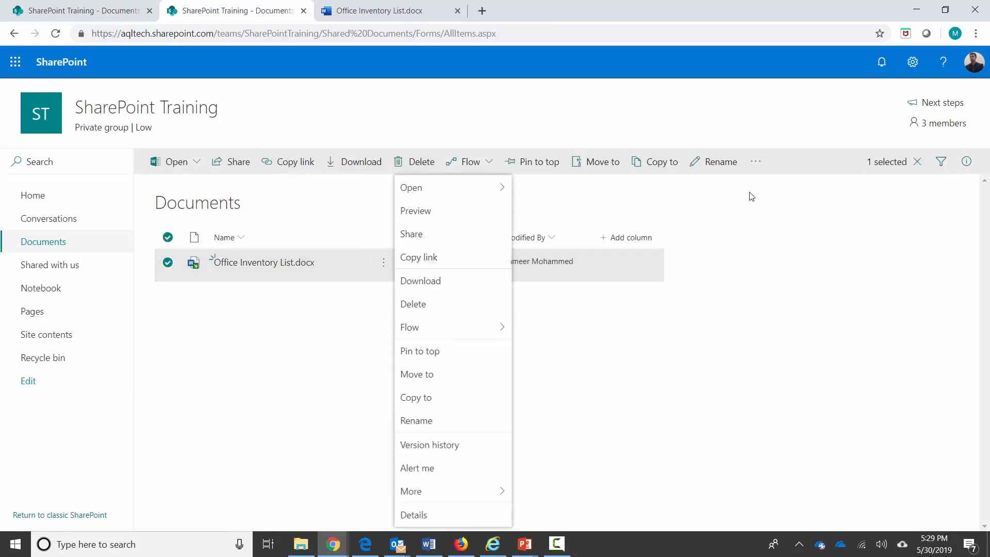
left_click(755, 162)
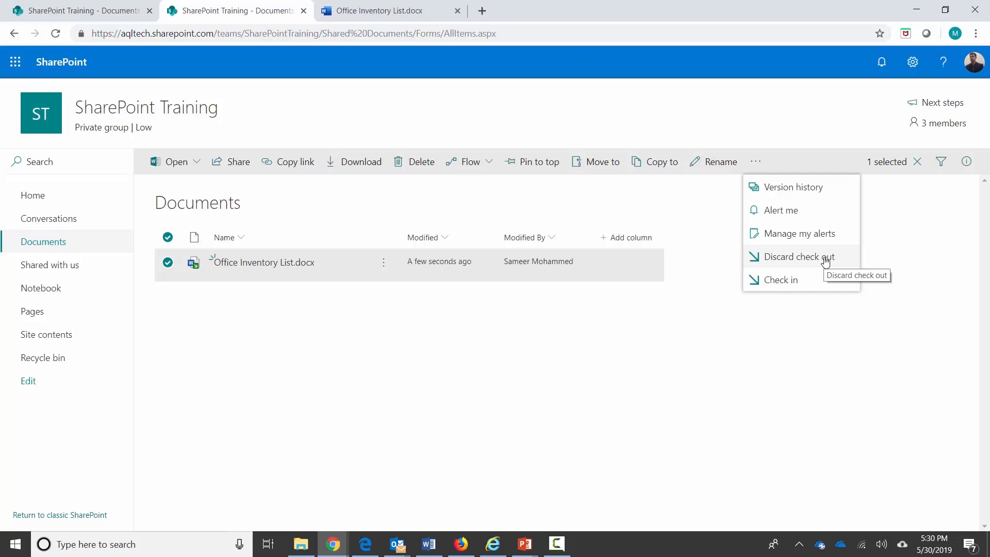
left_click(791, 281)
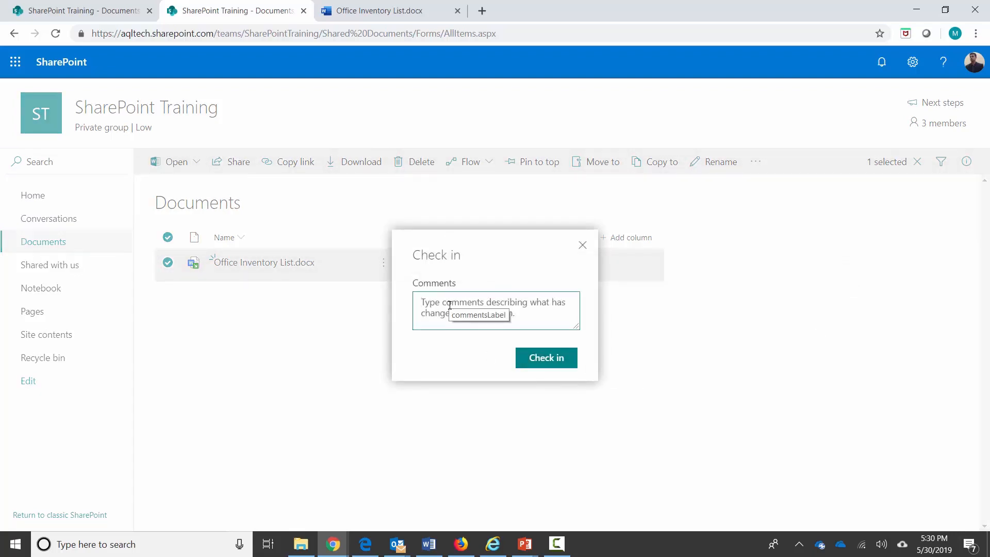
type("updated it with Ipads also.")
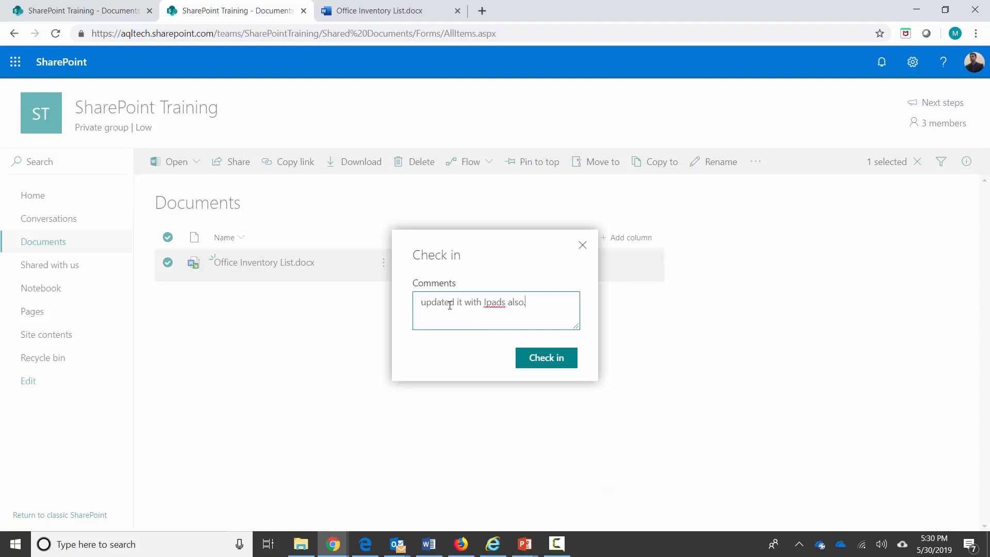
left_click(536, 356)
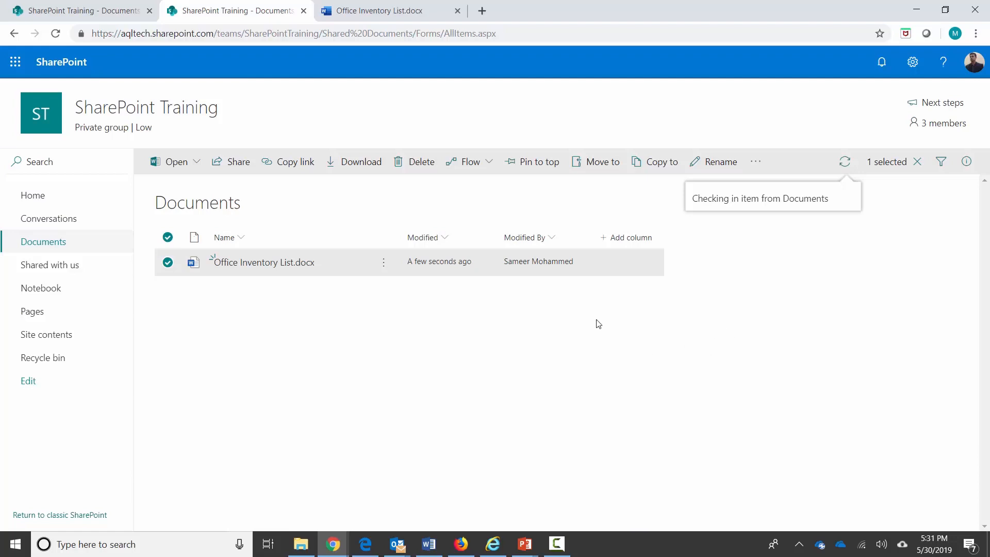
Edit the All Documents view to display the Check In Comment and Checked Out To columns, and save the view
left_click(917, 164)
left_click(889, 161)
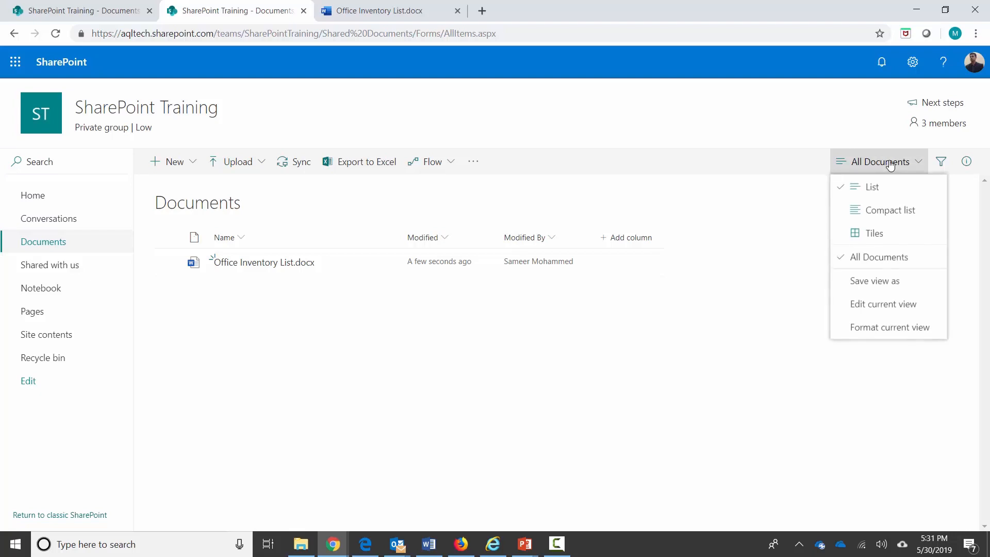
left_click(875, 304)
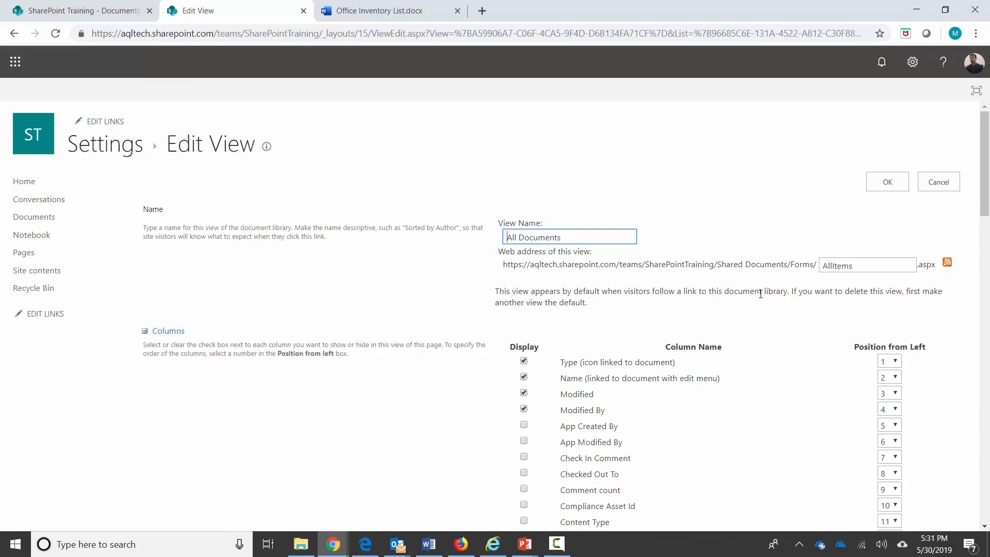
scroll(760, 294, "down", 3)
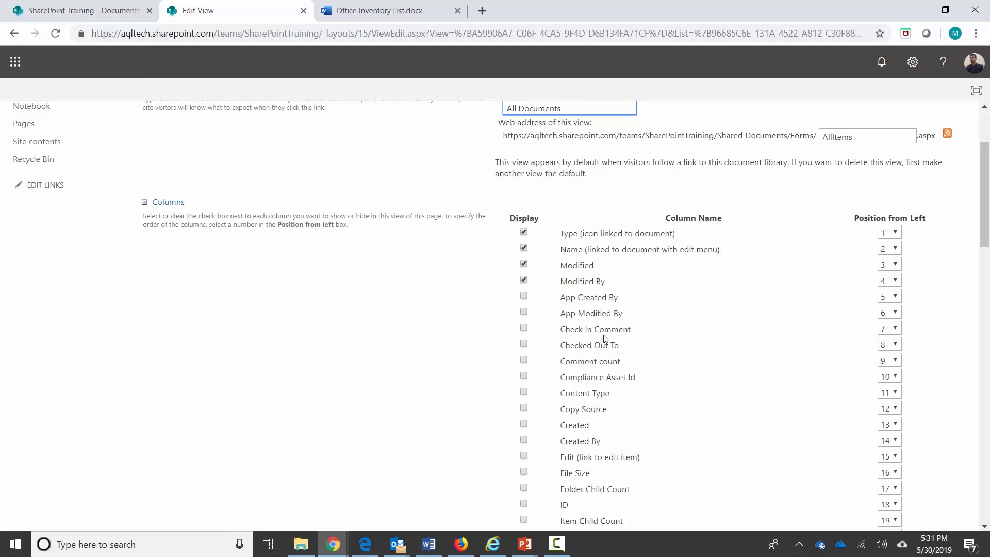
left_click(523, 328)
left_click(523, 345)
scroll(672, 351, "down", 20)
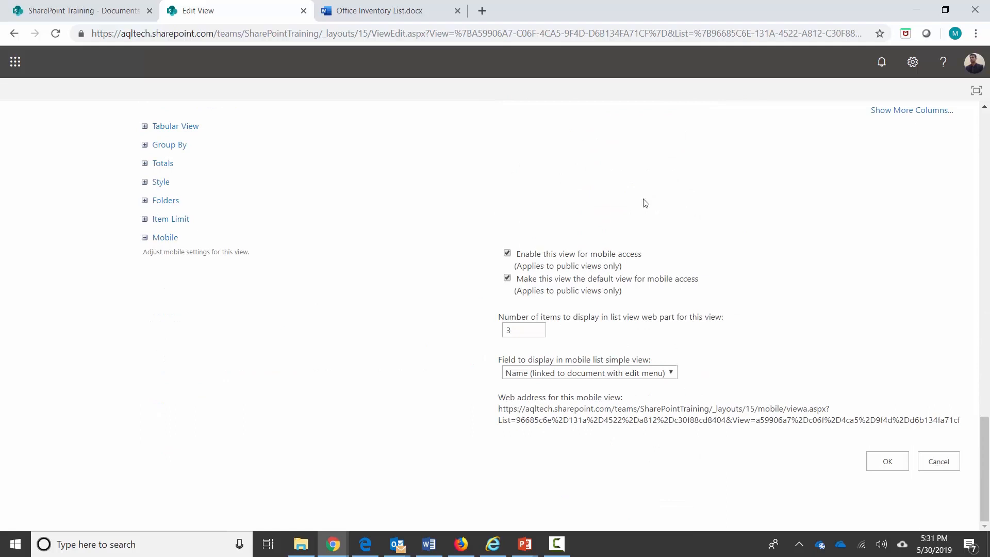
left_click(886, 463)
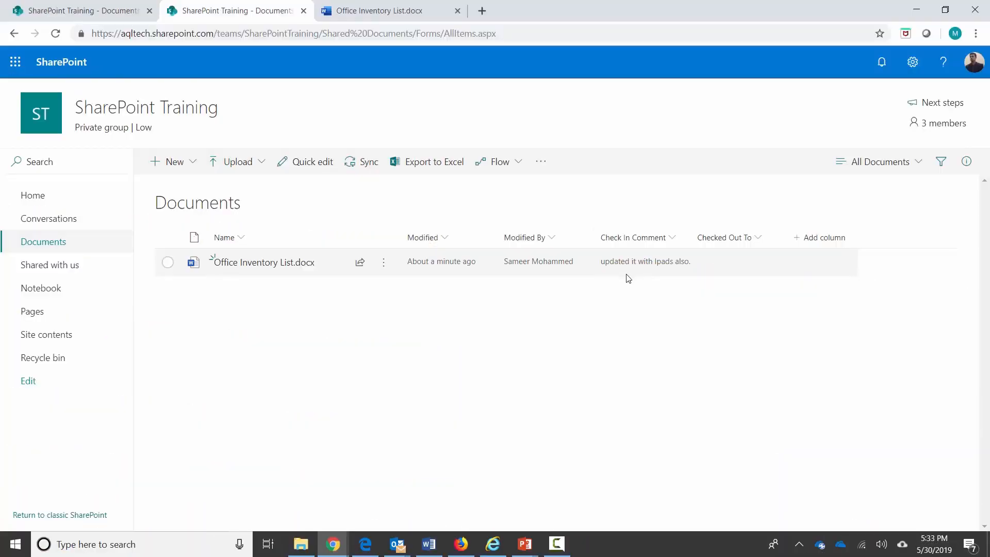
Open the version history of Office Inventory List.docx and examine the comments of versions 1.0 and 2.0
left_click(167, 263)
left_click(756, 161)
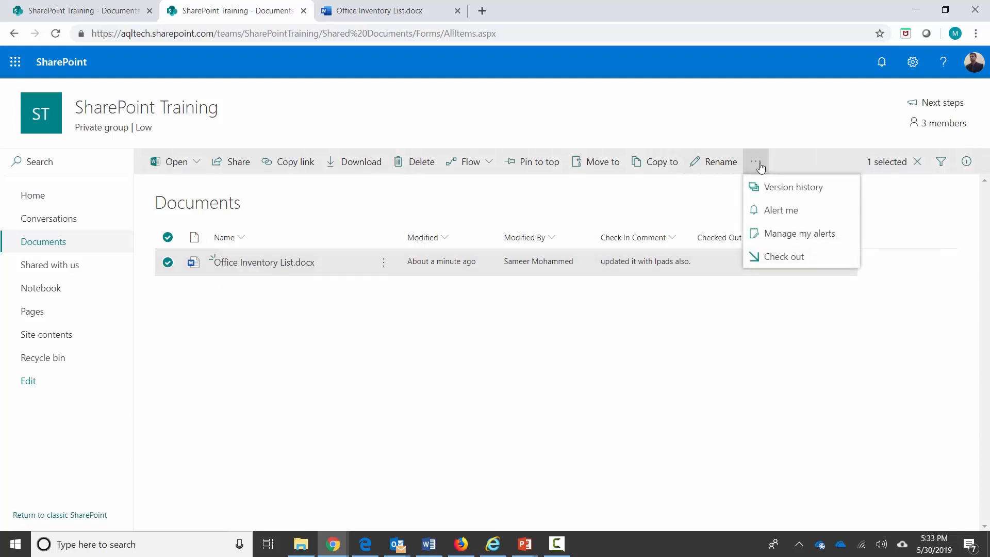
left_click(816, 189)
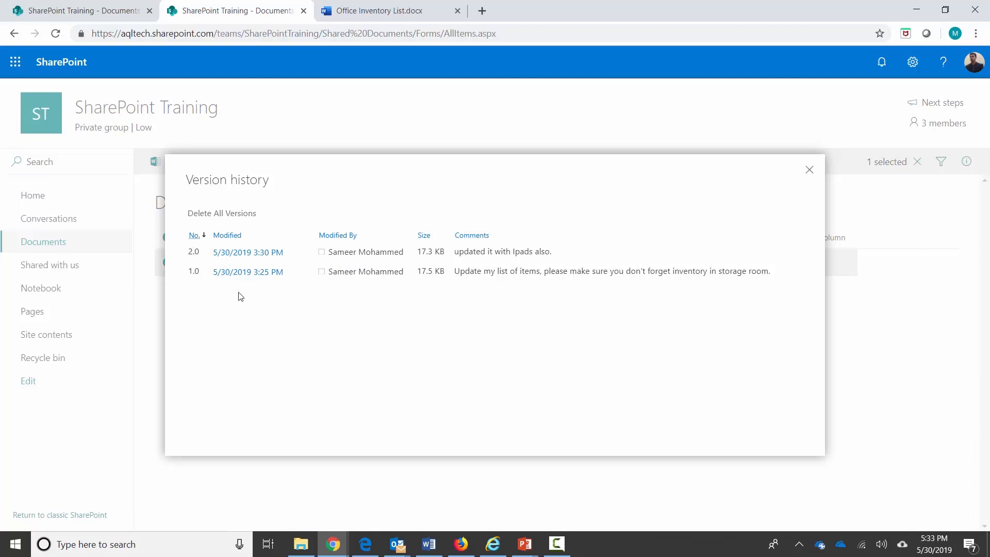
triple_click(461, 271)
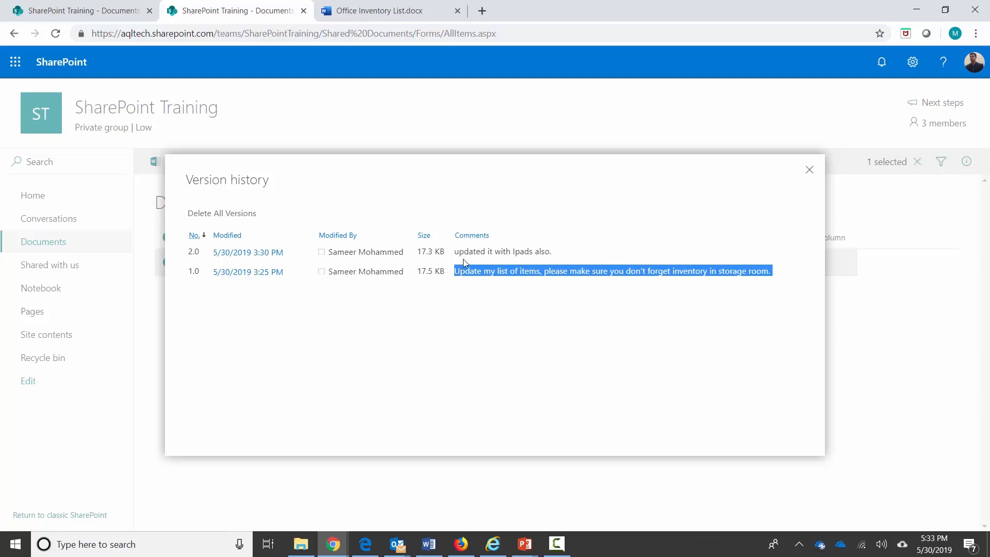
double_click(466, 251)
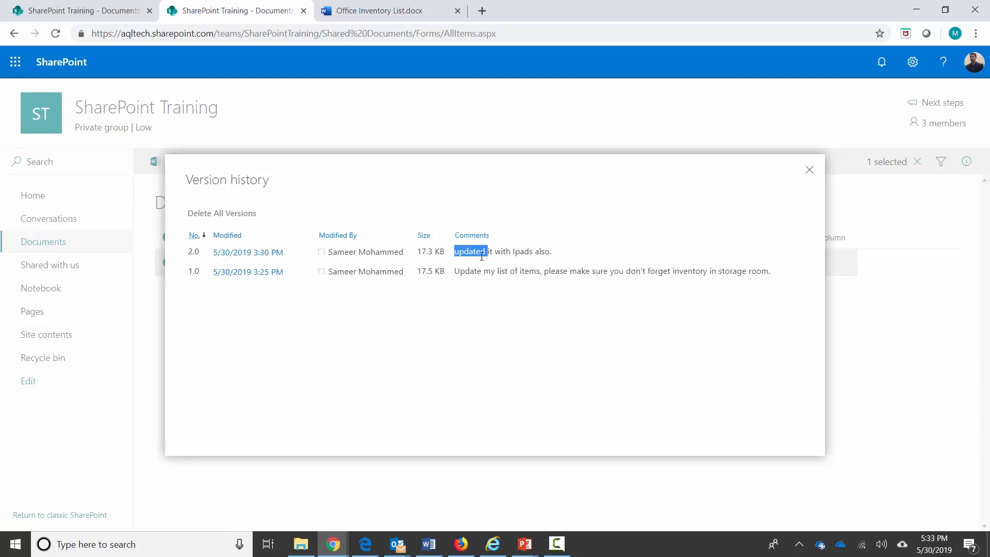
left_click(809, 170)
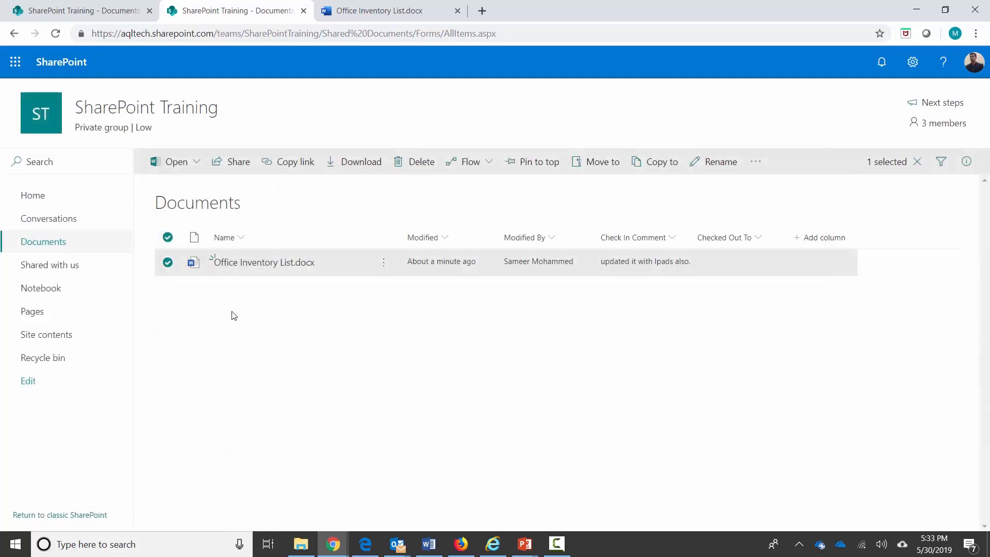
Check out Office Inventory List.docx, then switch to Microsoft Edge and reload the Documents library for the other account
left_click(758, 164)
left_click(797, 261)
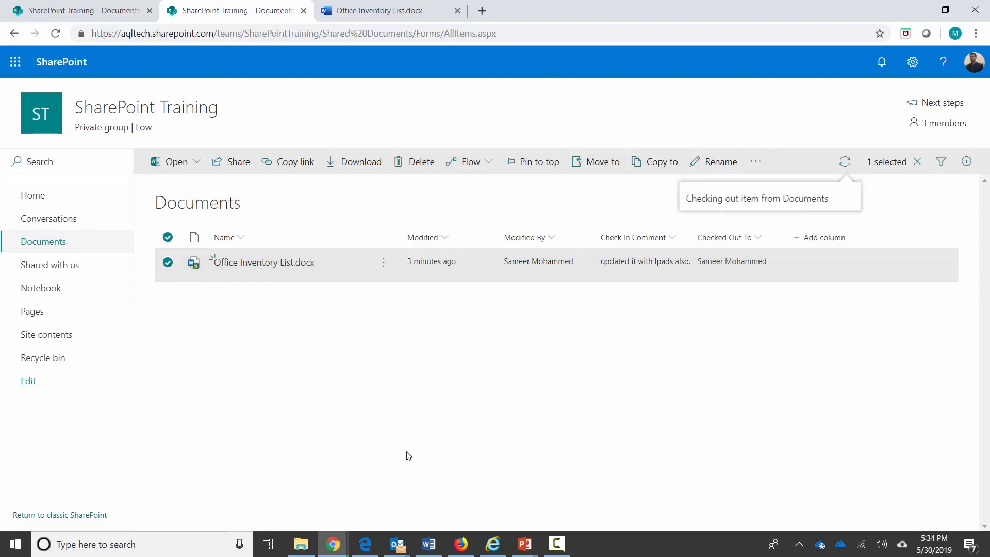
left_click(365, 546)
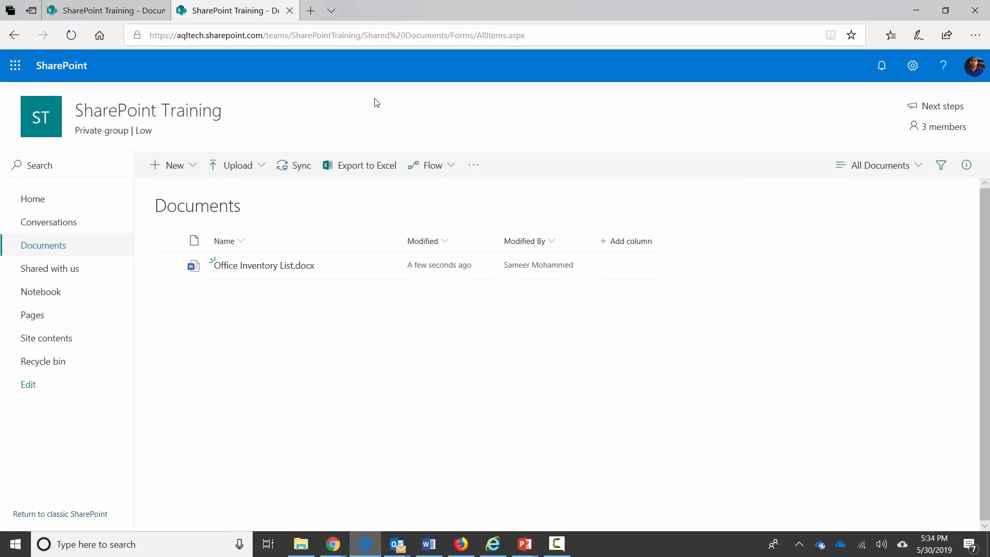
left_click(327, 36)
key("Return")
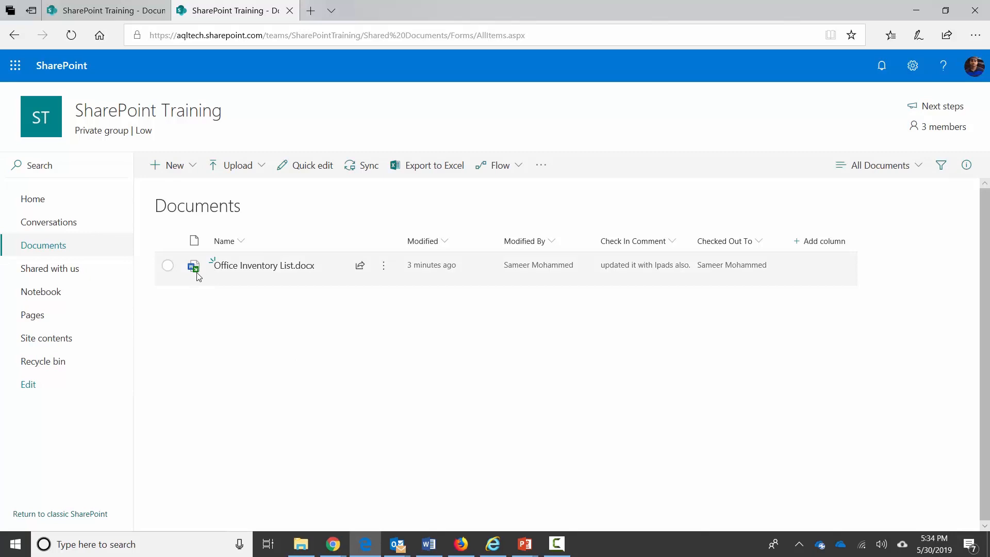
Examine the commands available to the other account for the checked-out Office Inventory List.docx, including its additional options
mouse_move(199, 277)
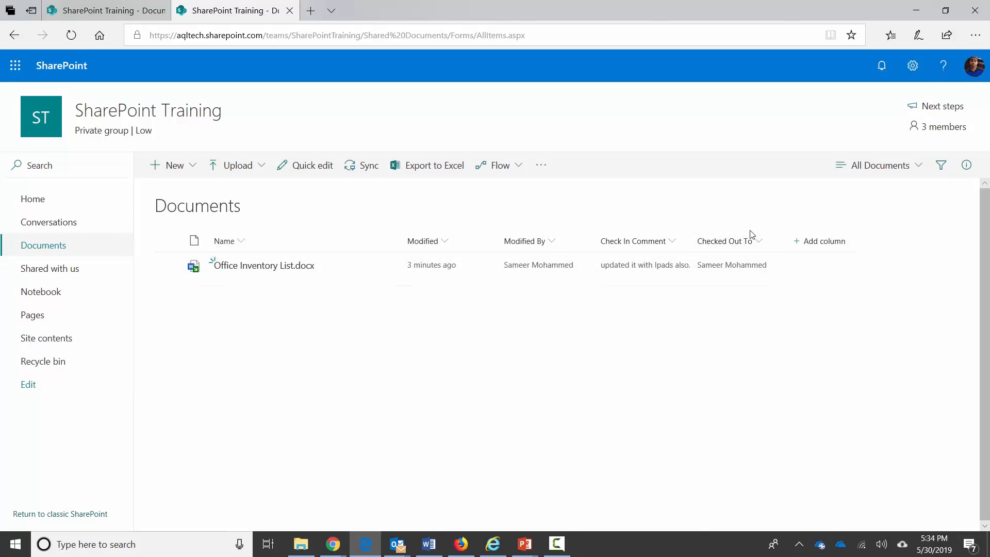
mouse_move(745, 268)
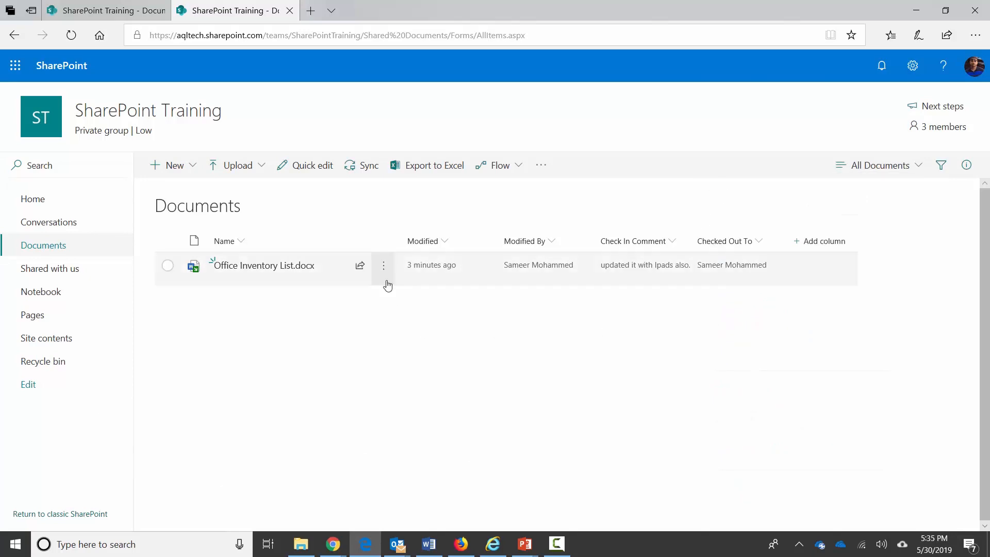
left_click(168, 266)
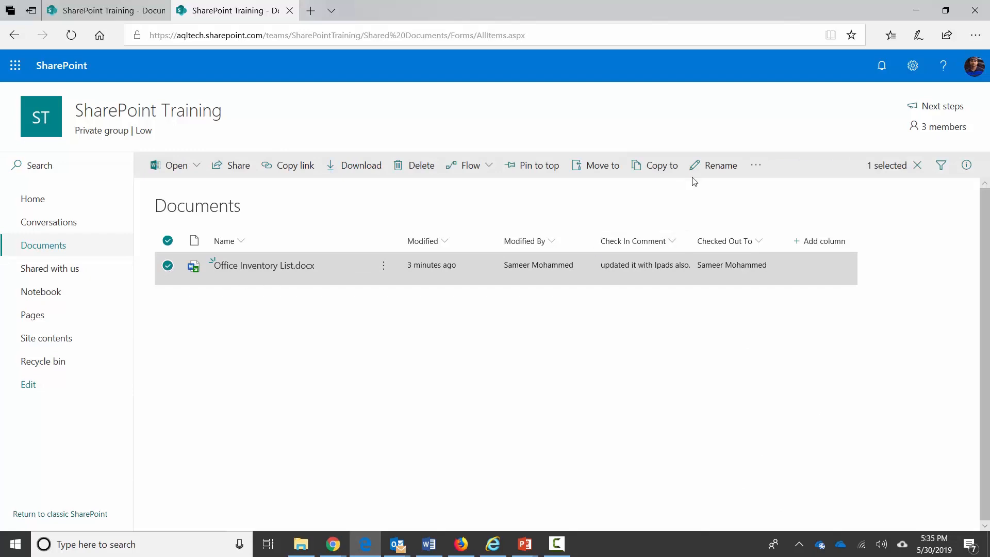
left_click(756, 165)
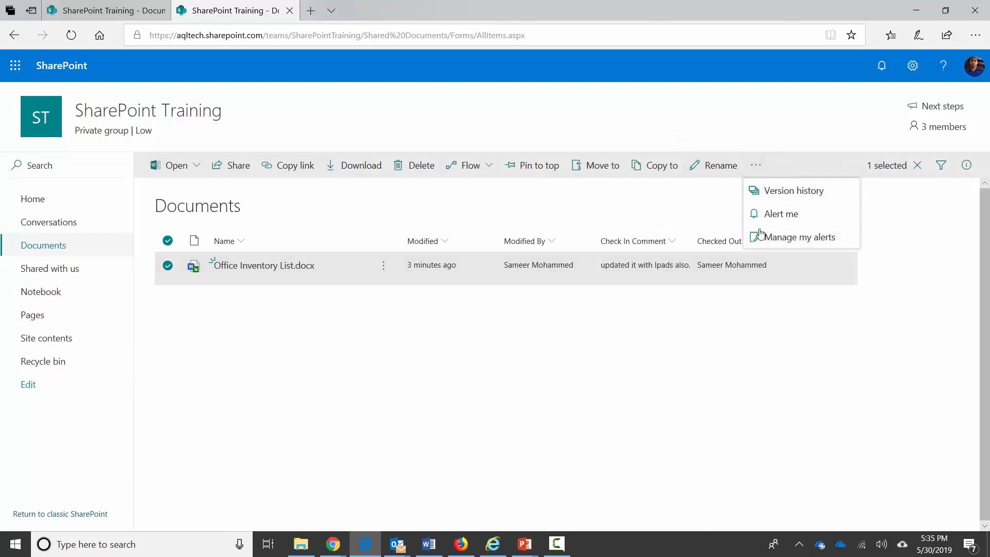
left_click(382, 266)
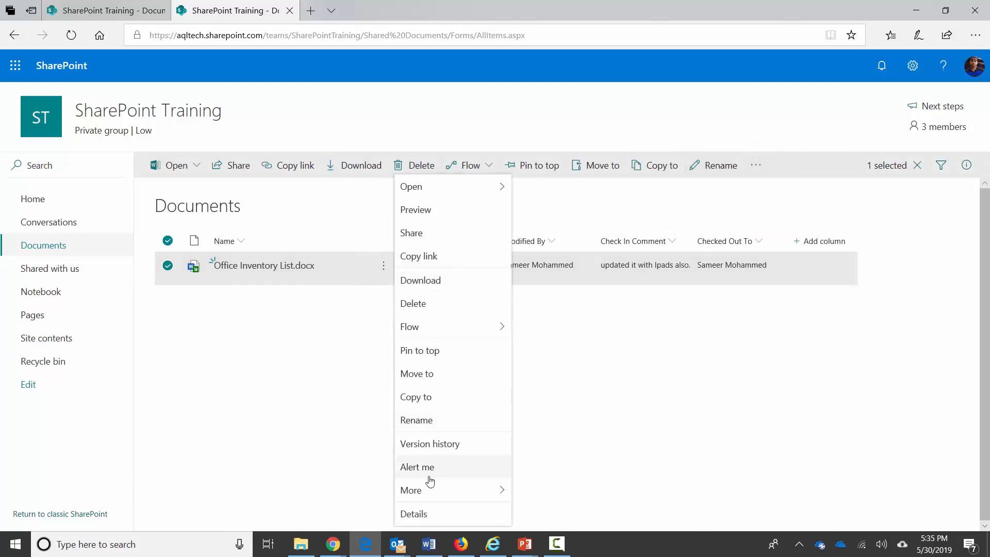
mouse_move(431, 491)
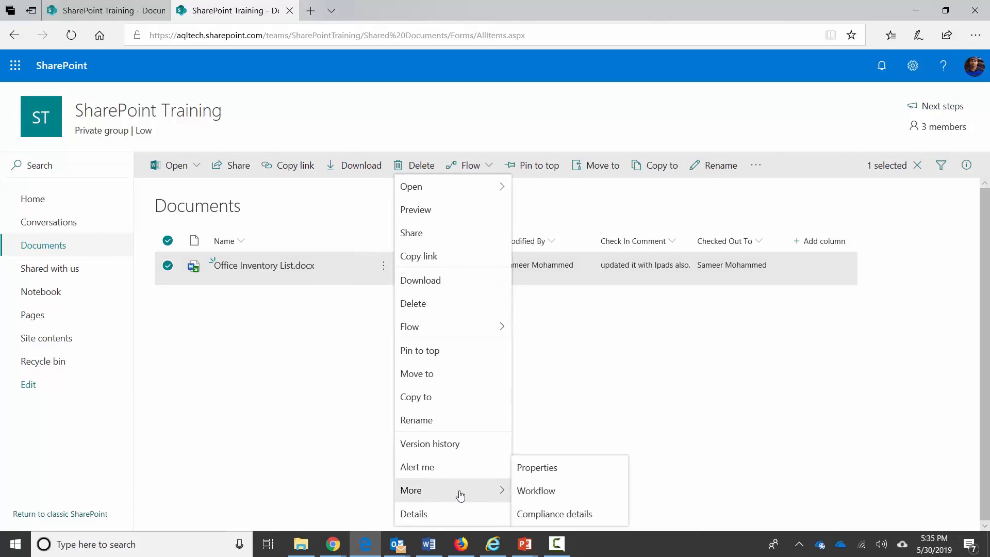
left_click(639, 339)
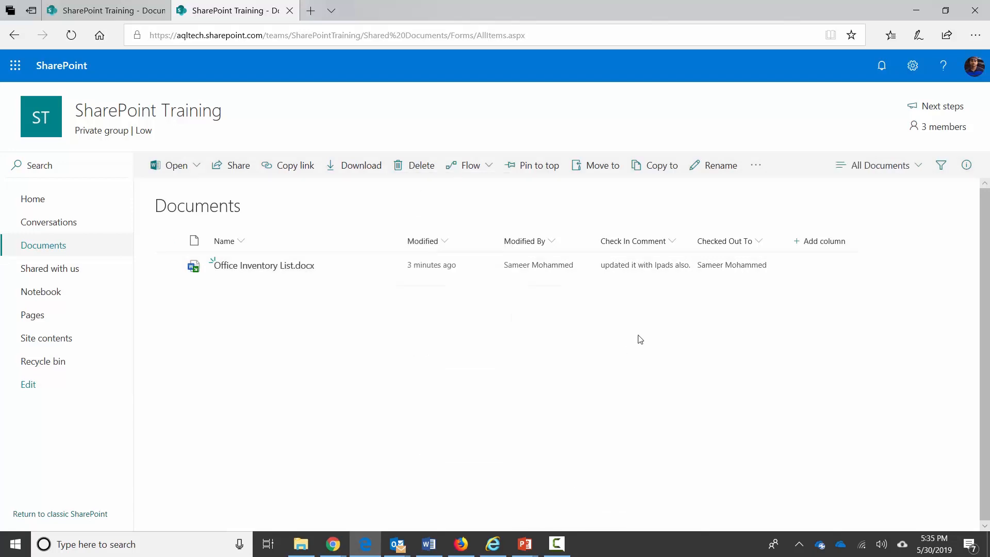
Try to open the checked-out Office Inventory List.docx for editing from the other account, and choose Reading View
mouse_move(229, 276)
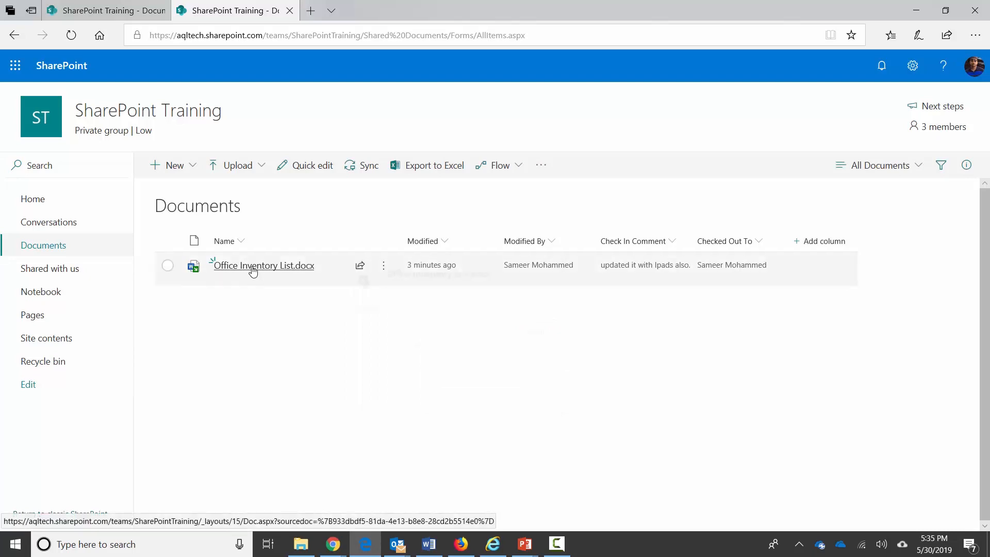
left_click(253, 265)
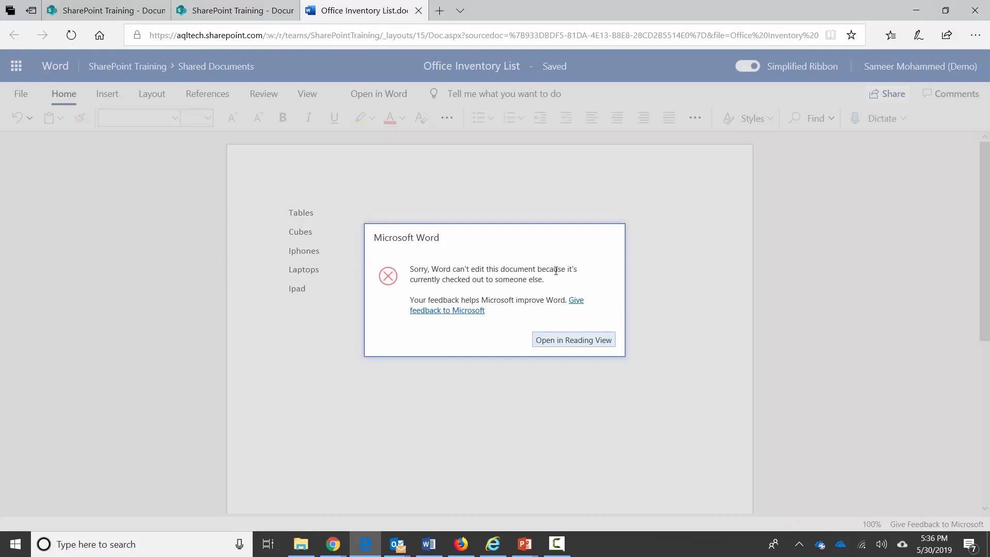
left_click(555, 340)
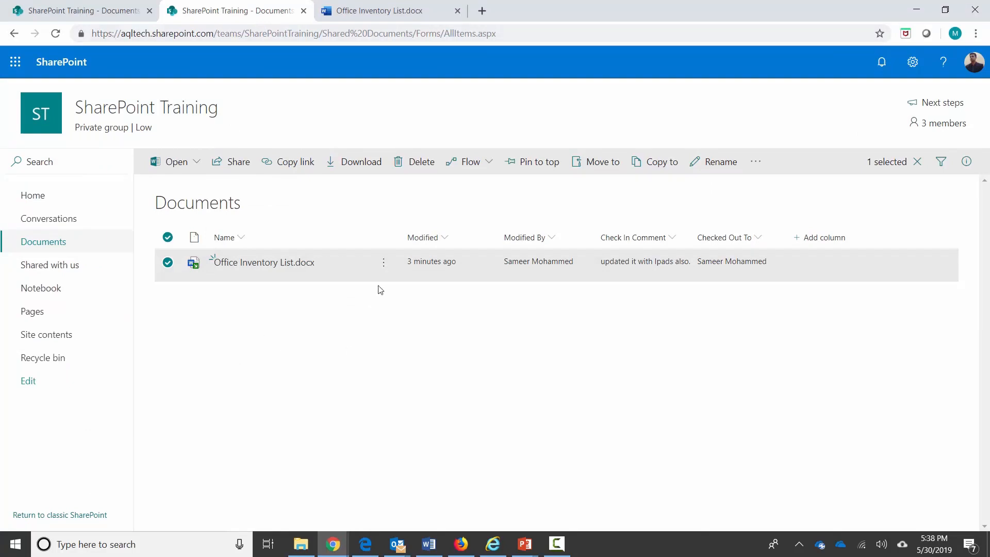
Switch back to Chrome and discard the check-out of Office Inventory List.docx
left_click(755, 163)
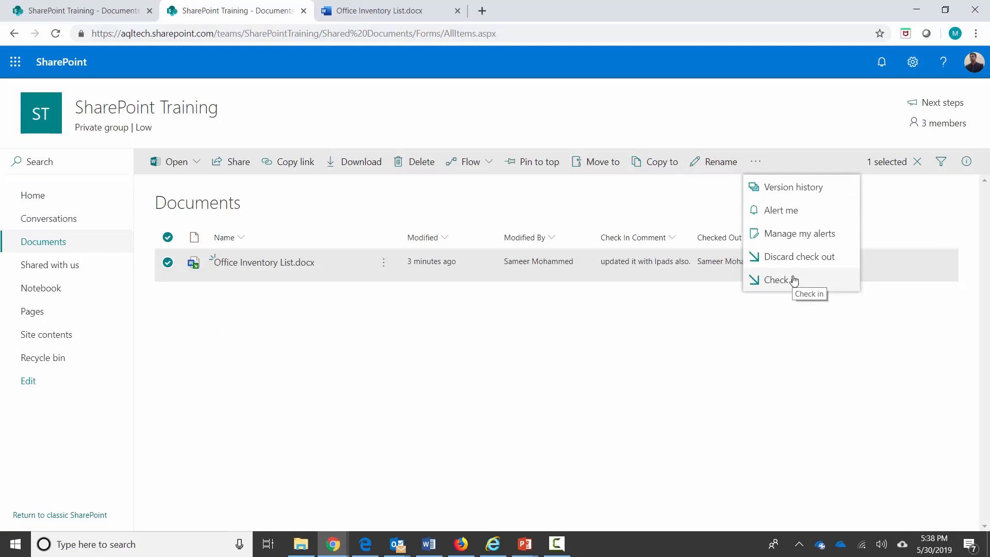
left_click(832, 258)
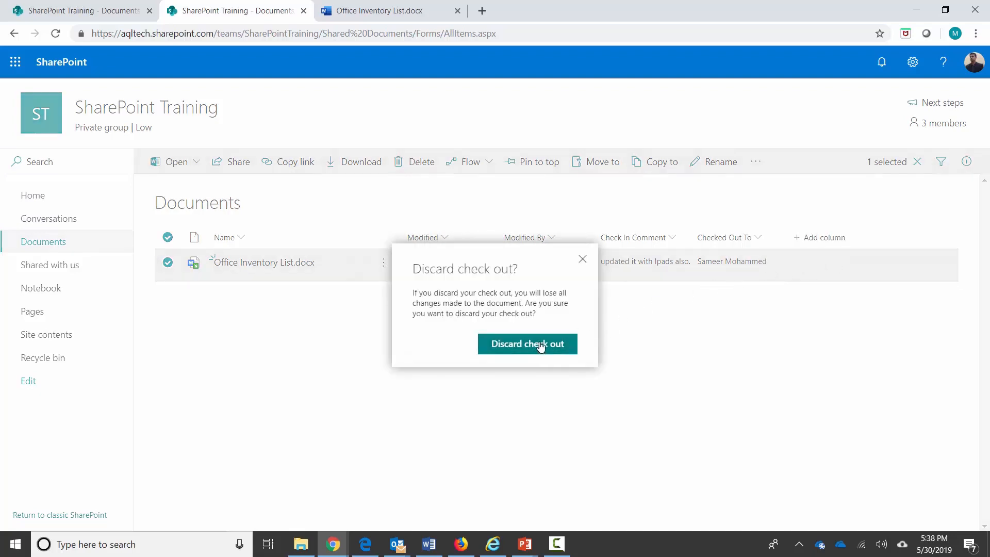
left_click(541, 350)
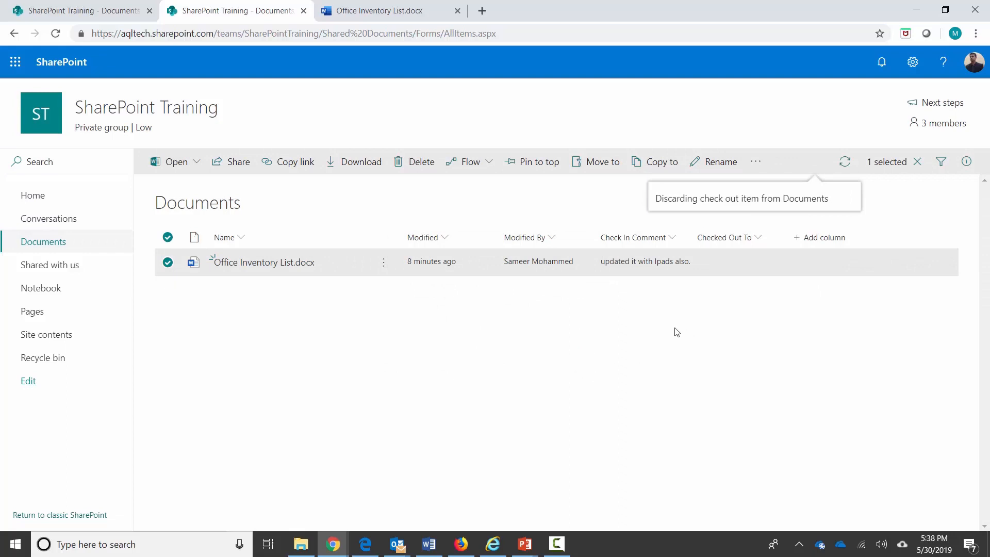
Review the version history of Office Inventory List.docx again after discarding the check-out, and close it
left_click(755, 164)
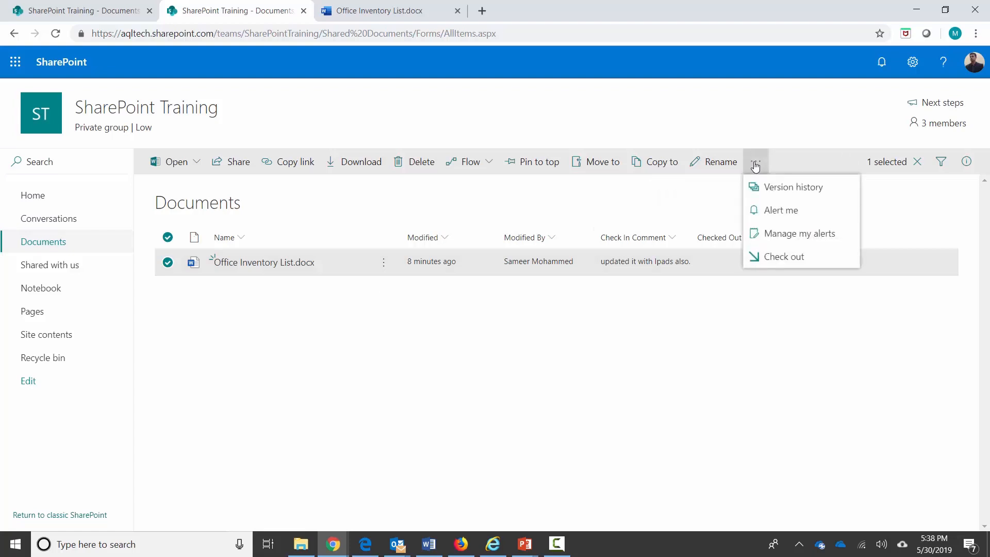
left_click(777, 188)
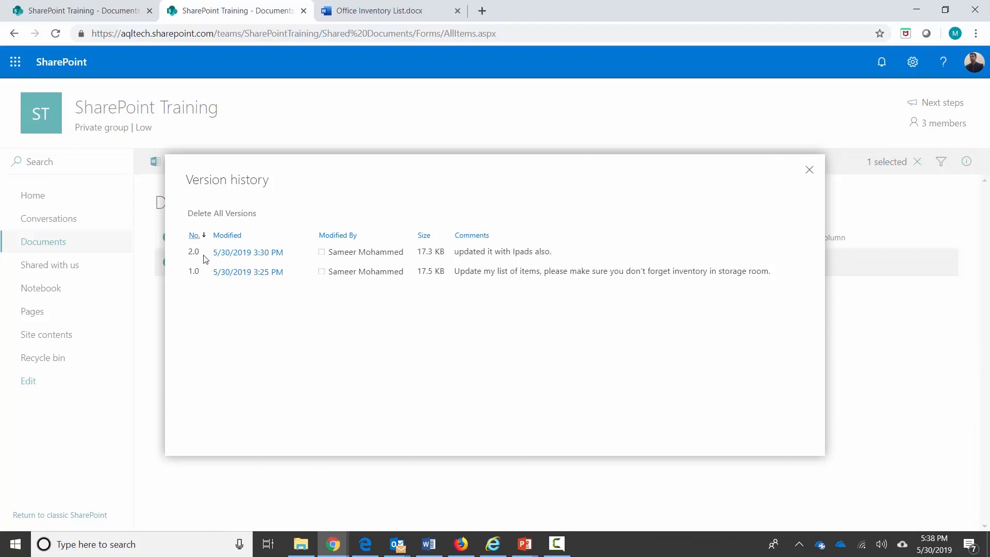
left_click(807, 172)
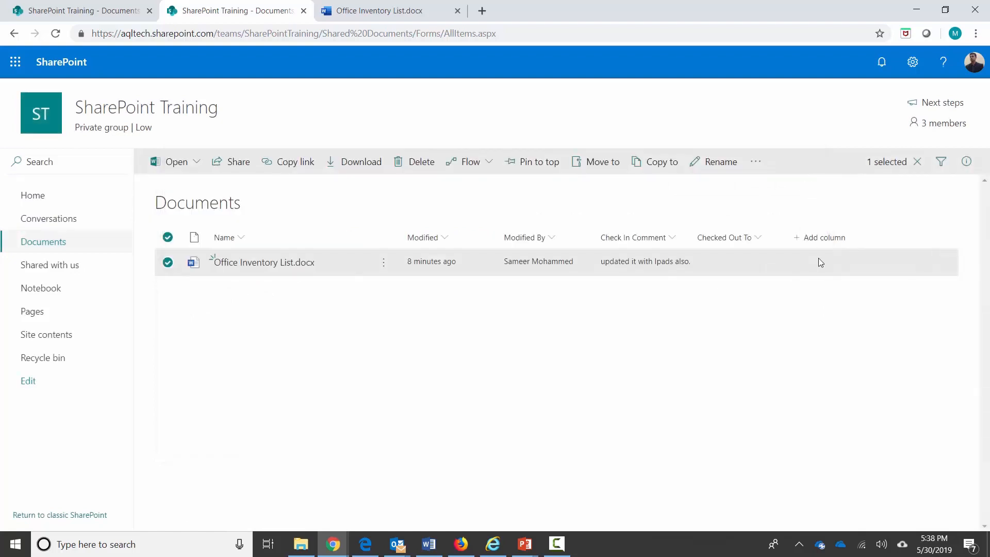
Switch to the Documents library in Microsoft Edge and examine whether the other account can check out Office Inventory List.docx
key("alt+Tab")
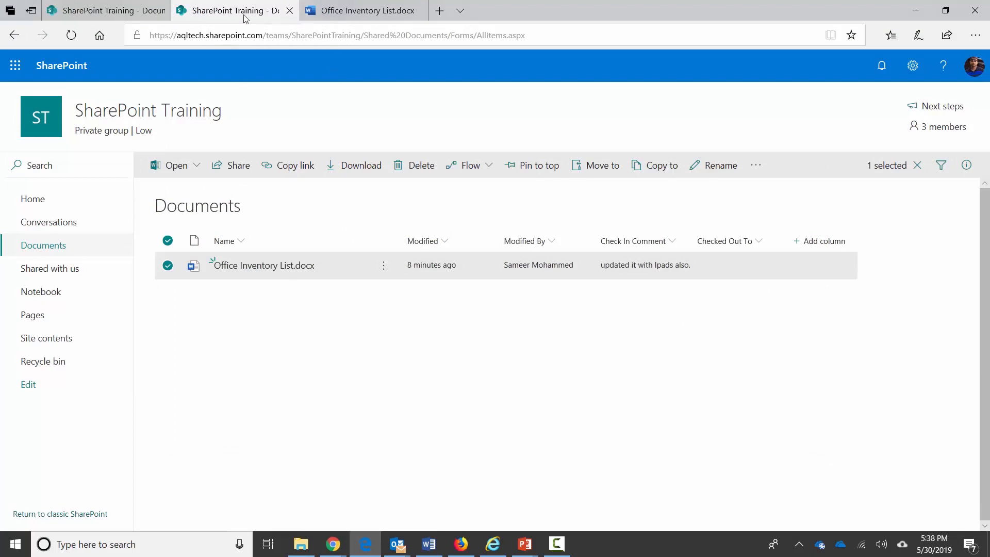
left_click(249, 36)
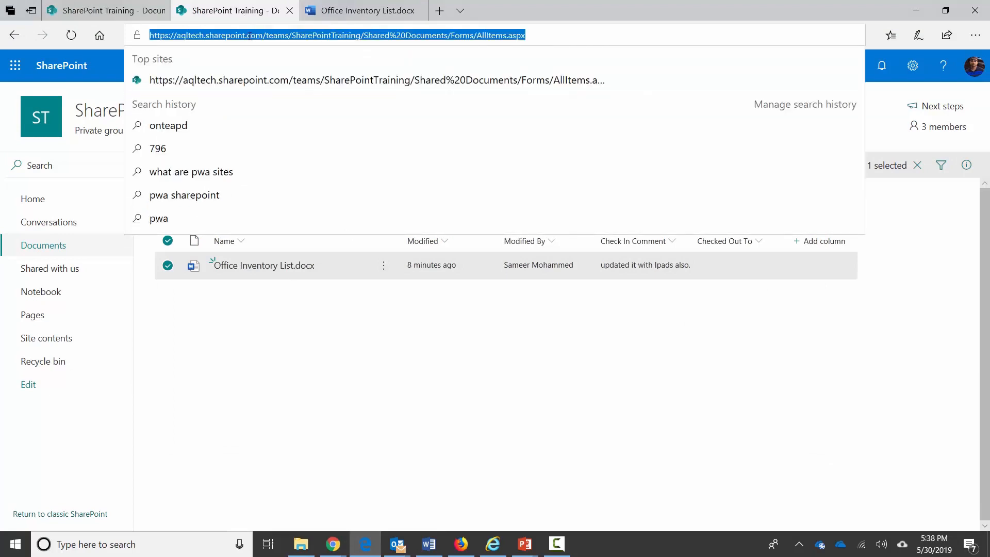
left_click(181, 289)
left_click(167, 265)
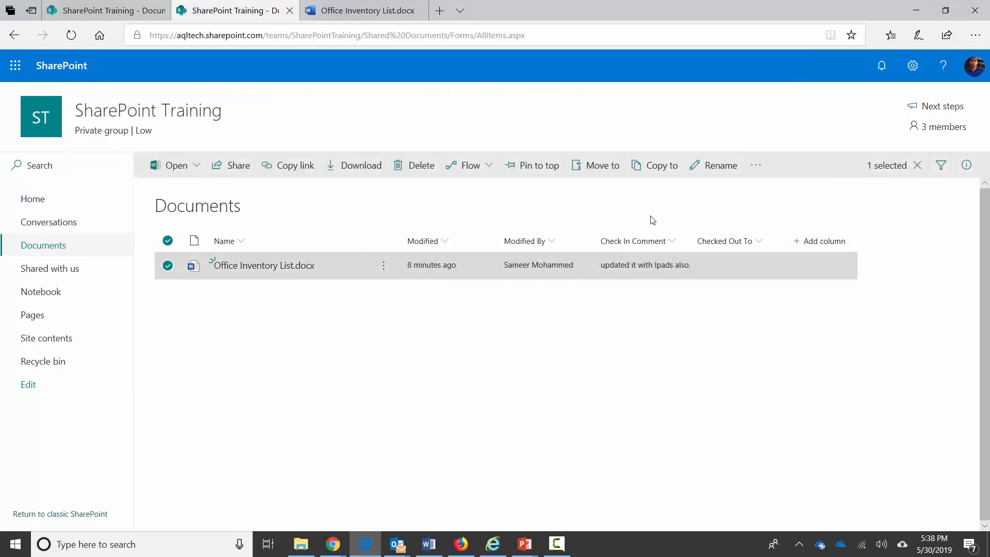
left_click(756, 165)
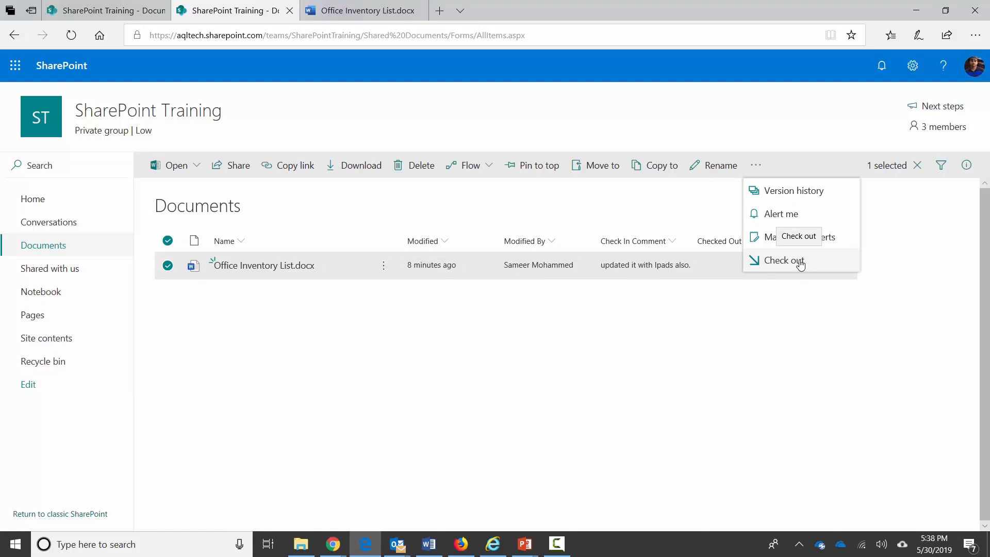
left_click(660, 336)
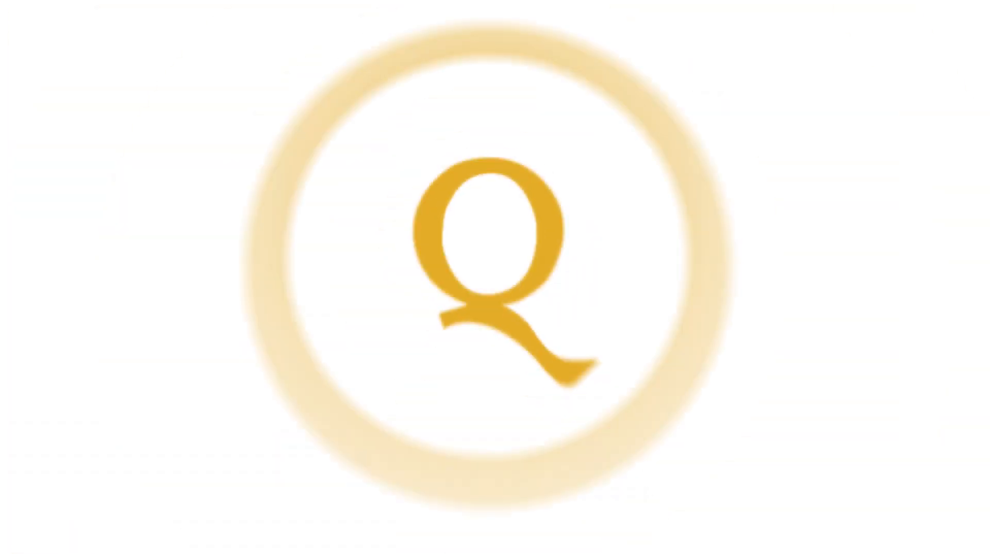